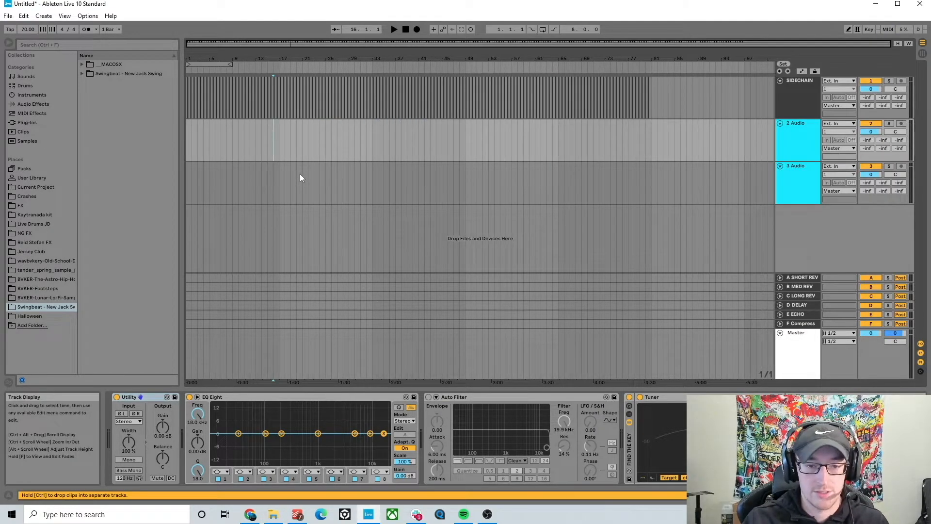
Add several new audio tracks below the existing ones in the arrangement
key(ctrl+t)
key(ctrl+t)
key(ctrl+t)
click(199, 98)
scroll(201, 101, up, 2)
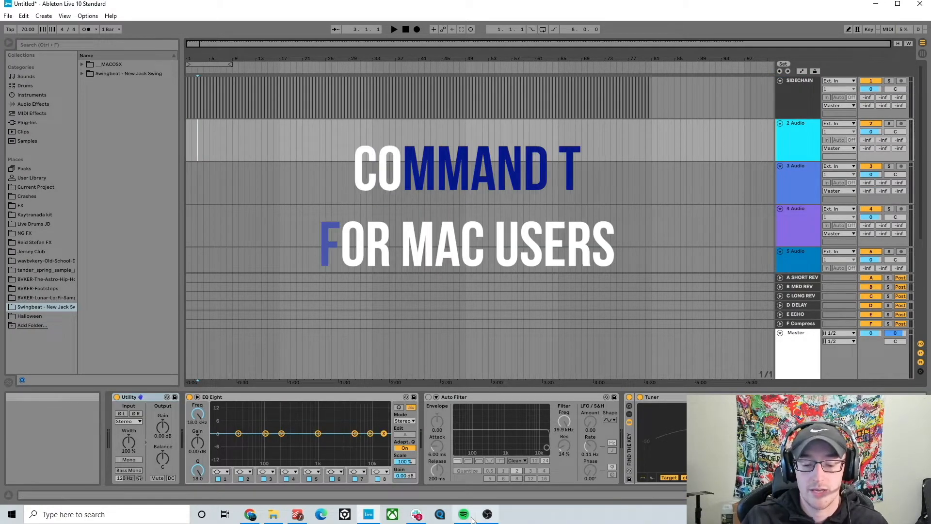
Import the Jack Harlow, Kehlani and Post Malone MP3s from the Downloads folder onto separate audio tracks, starting at bar 14
click(274, 514)
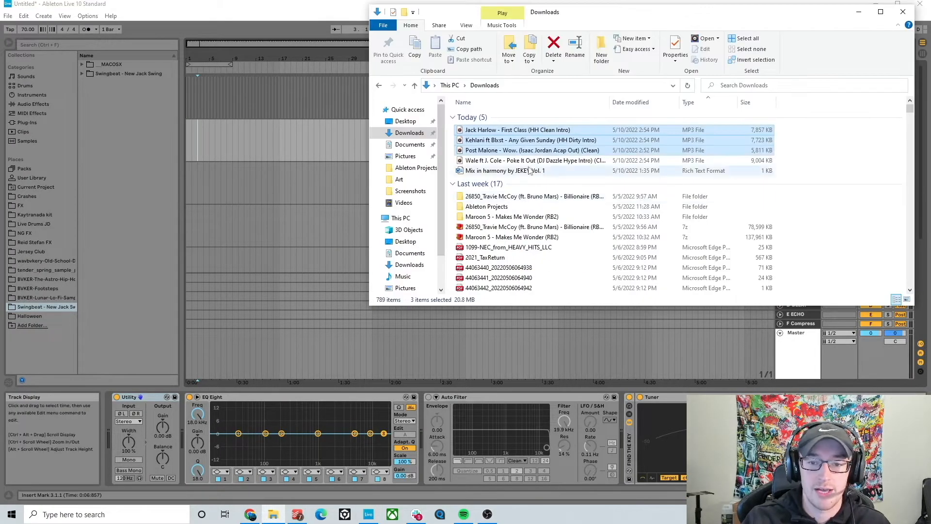
drag(523, 131, 260, 142)
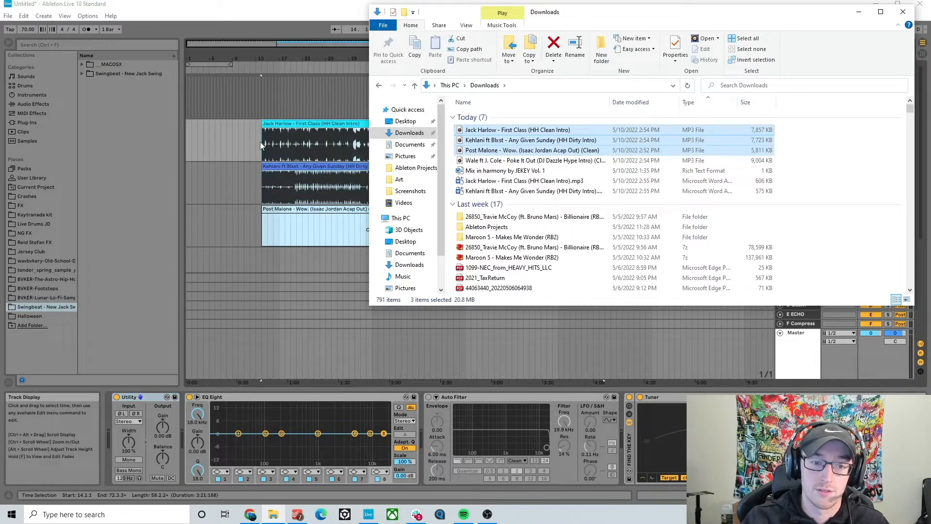
click(250, 152)
click(291, 167)
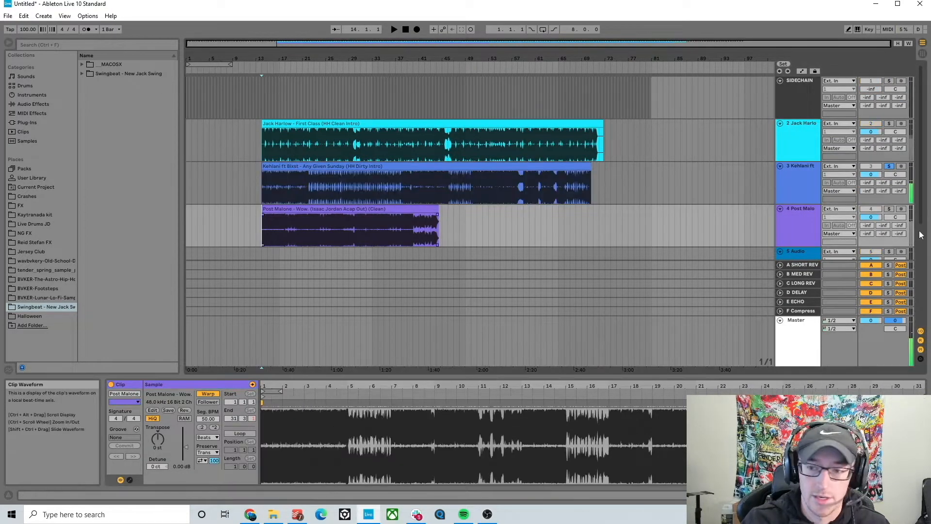
Delete the Post Malone track
click(768, 231)
click(801, 231)
key(Delete)
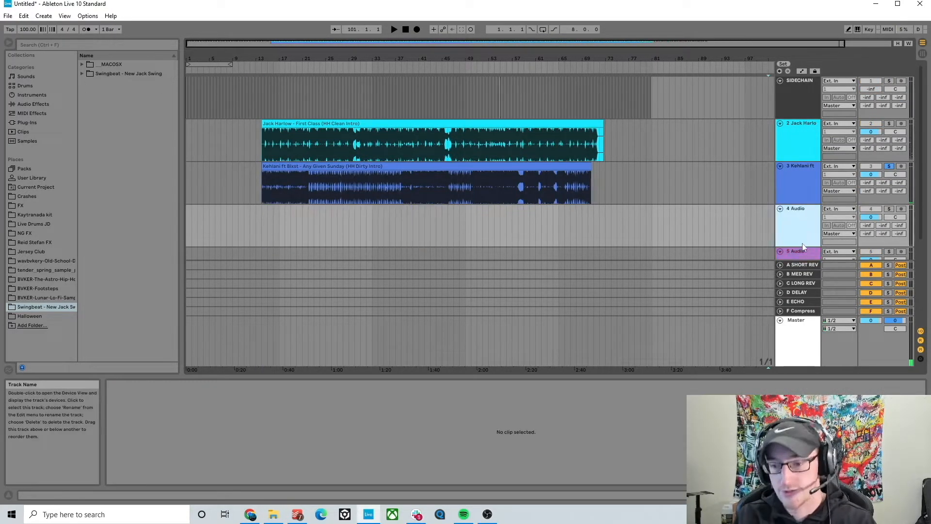
Set the warp mode of both the Jack Harlow and Kehlani clips to Complex Pro
click(270, 136)
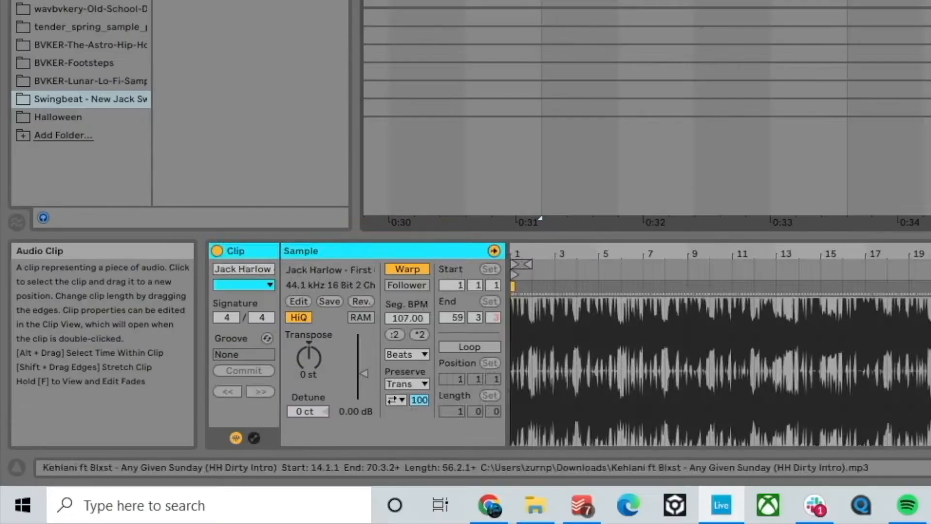
shift+click(301, 166)
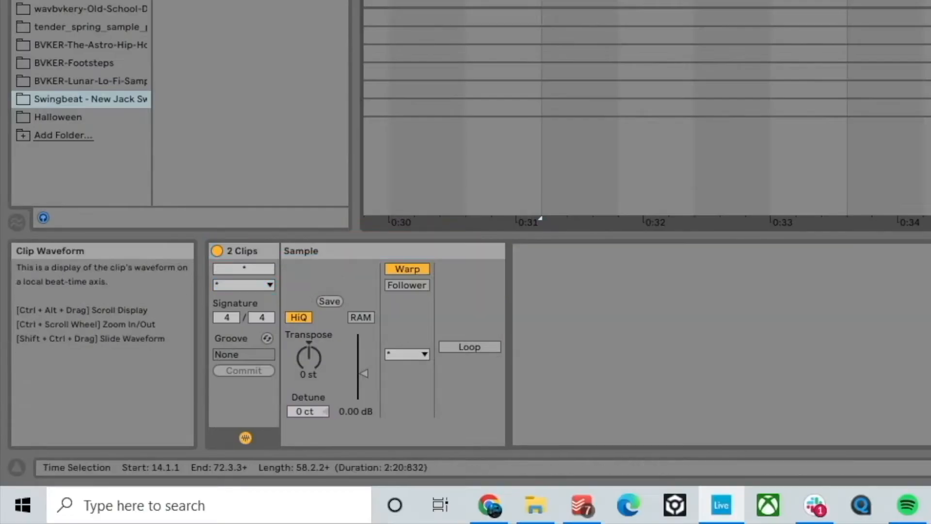
click(217, 438)
click(435, 425)
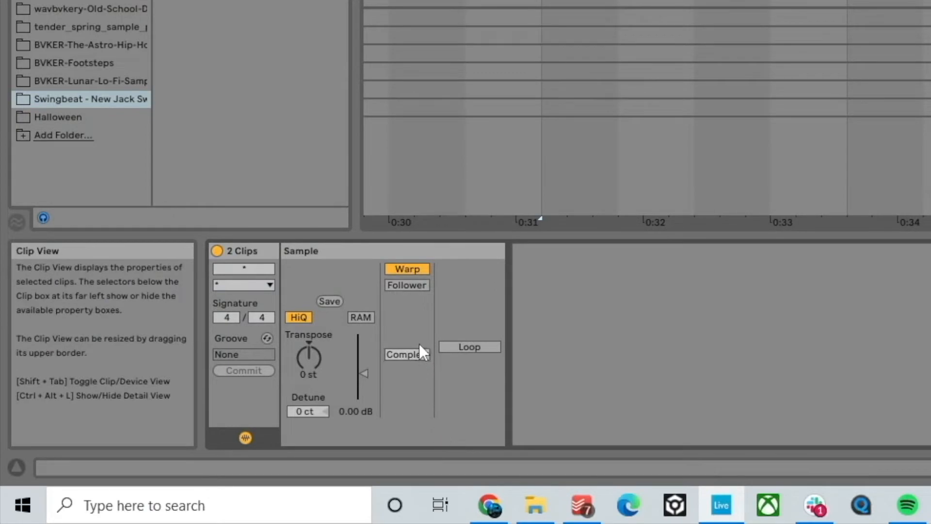
click(417, 354)
click(429, 440)
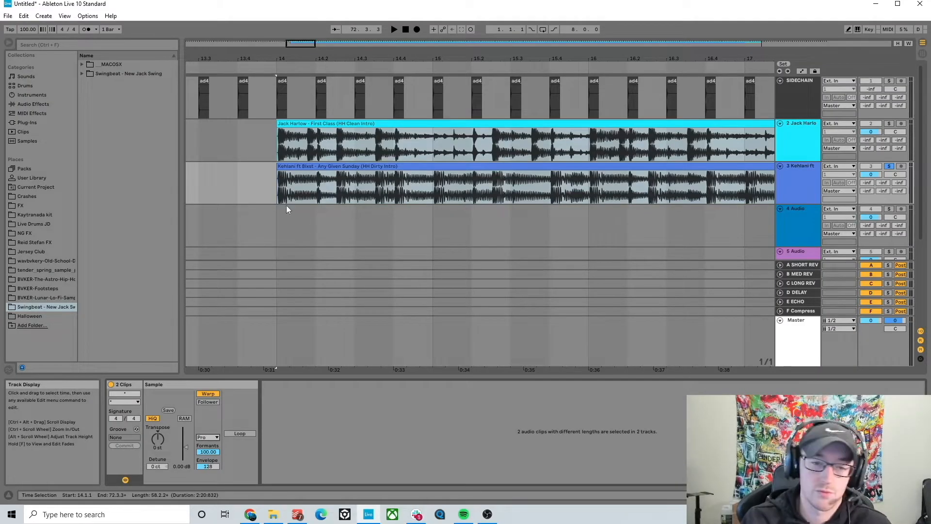
Set the arrangement's adaptive grid to Narrowest at the start of the two song clips
click(264, 142)
key(plus)
key(plus)
key(plus)
key(plus)
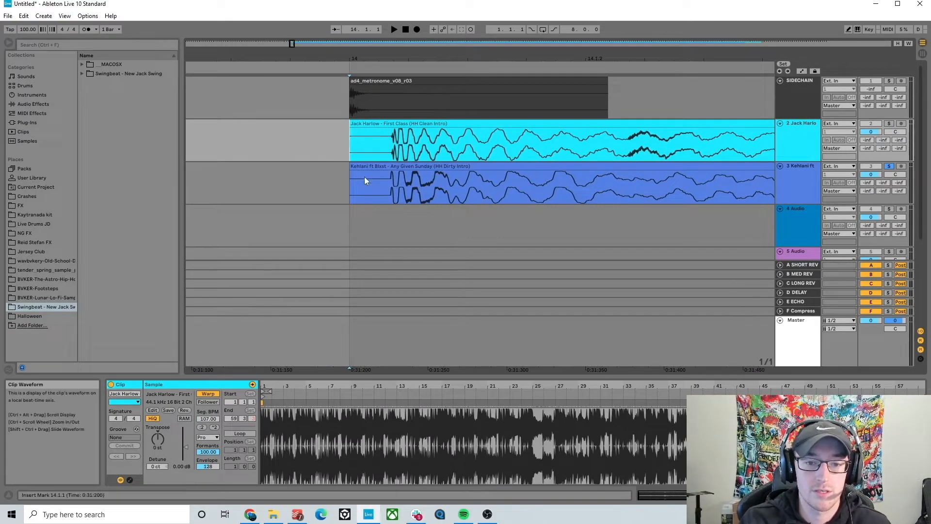
right_click(333, 142)
click(399, 288)
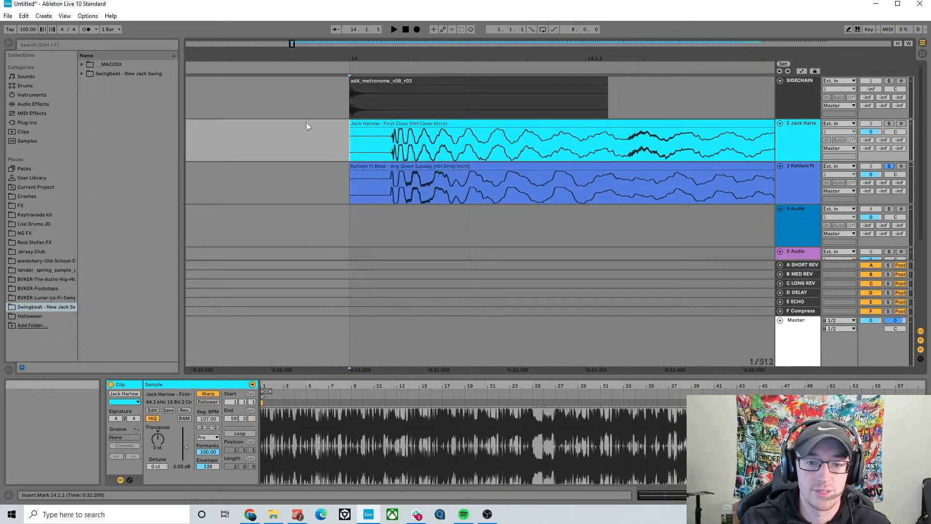
Split the Jack Harlow clip right before its first transient, where the opening silence ends
mouse_move(298, 50)
mouse_down()
mouse_move(395, 51)
mouse_move(194, 73)
mouse_move(352, 72)
mouse_move(286, 55)
mouse_move(293, 70)
mouse_move(291, 43)
mouse_up()
click(467, 150)
drag(292, 44, 292, 54)
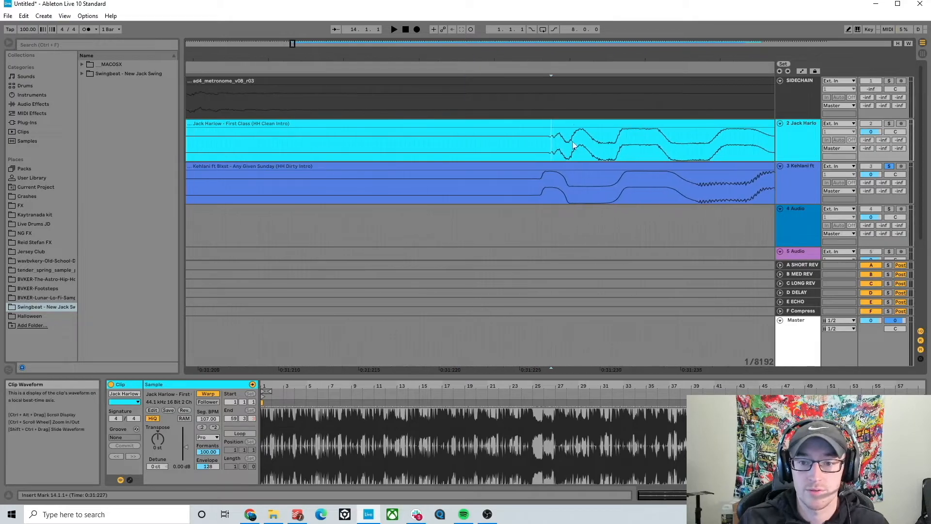
click(551, 143)
click(546, 147)
key(ctrl+e)
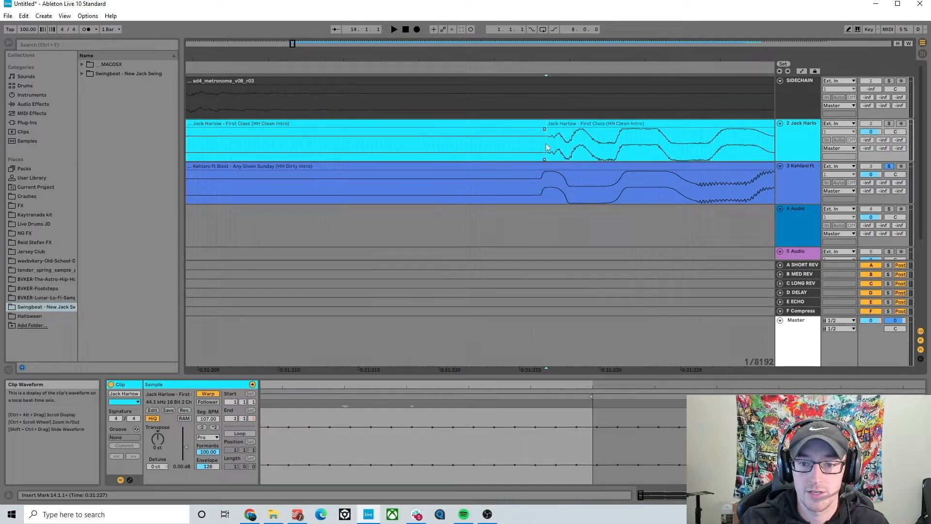
drag(293, 44, 293, 52)
right_click(468, 151)
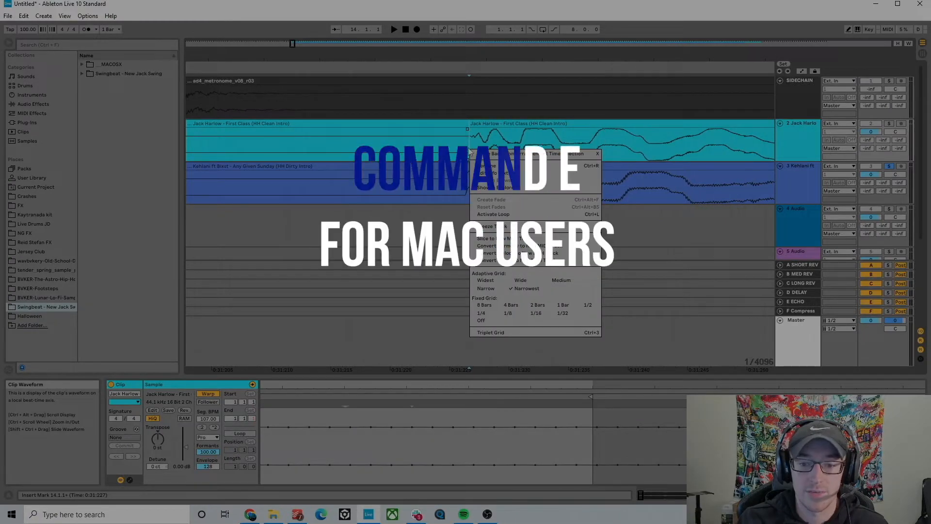
click(458, 142)
right_click(450, 140)
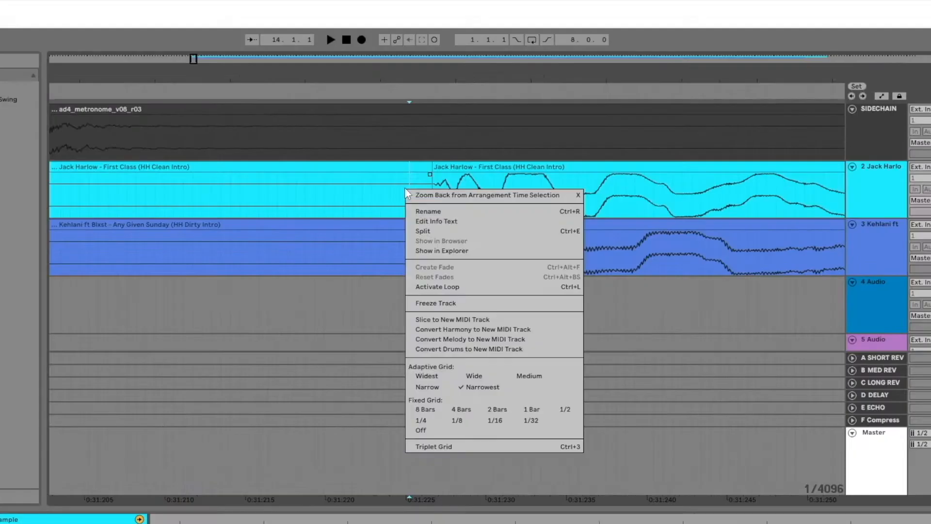
click(423, 231)
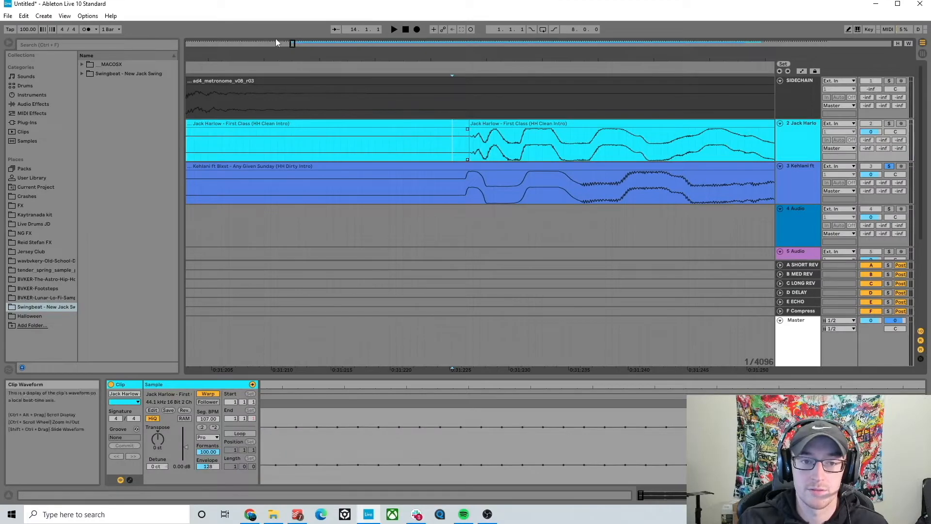
Place the Kehlani track above the Jack Harlow track, shift its clip to bar 1, and play its opening
drag(195, 59, 194, 59)
mouse_move(289, 44)
mouse_down()
mouse_move(290, 24)
mouse_move(291, 44)
mouse_up()
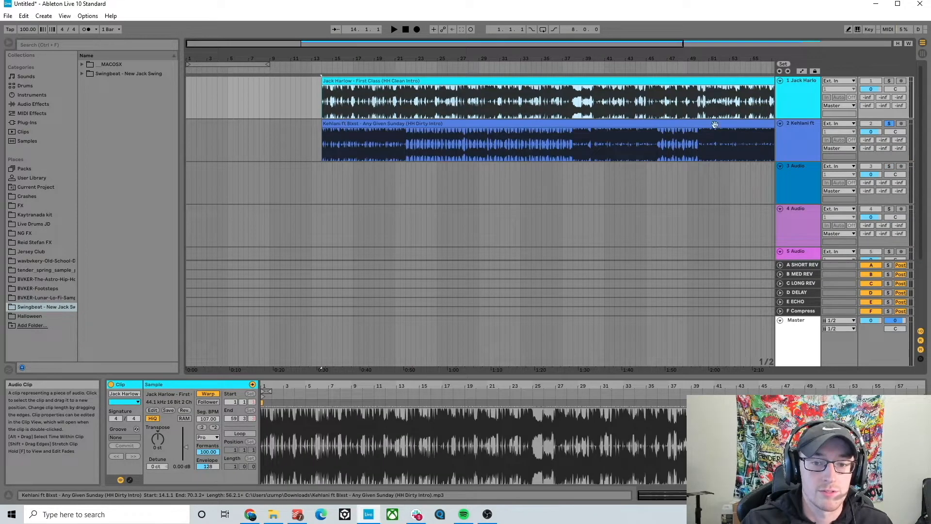
drag(785, 131, 789, 88)
click(267, 136)
drag(358, 80, 201, 89)
key(space)
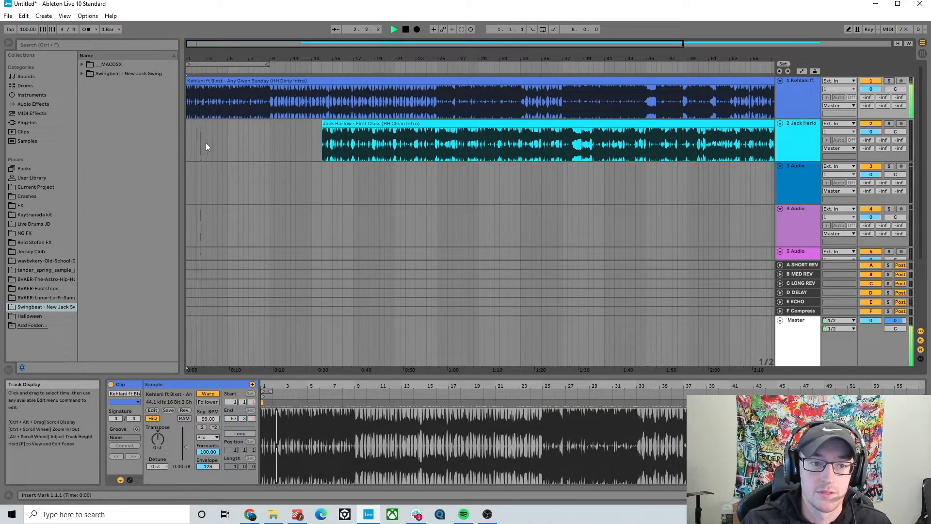
key(space)
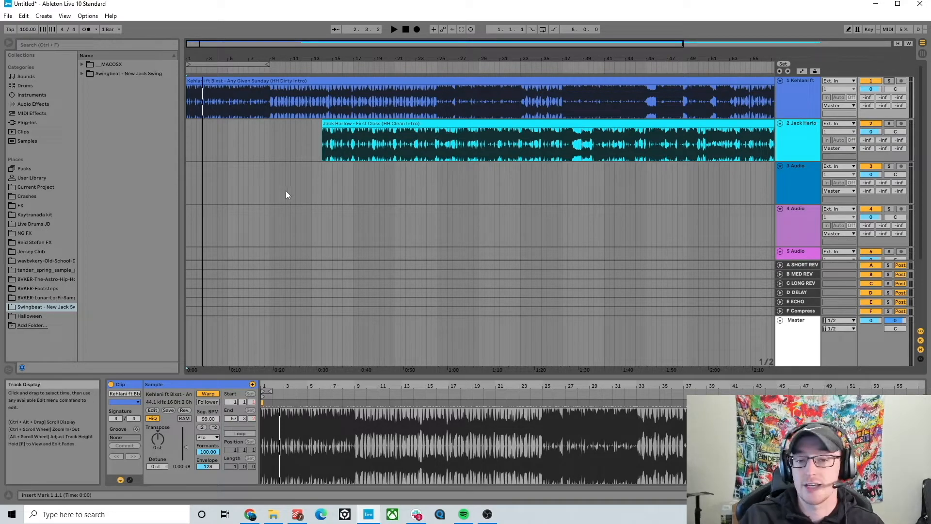
Mute the Jack Harlow track and show the song tempo automation on the Master track
click(872, 127)
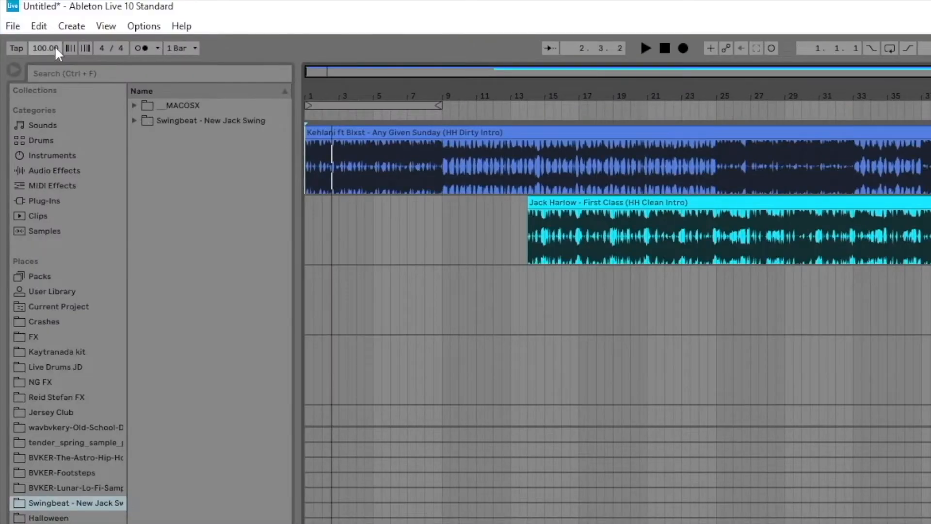
right_click(33, 28)
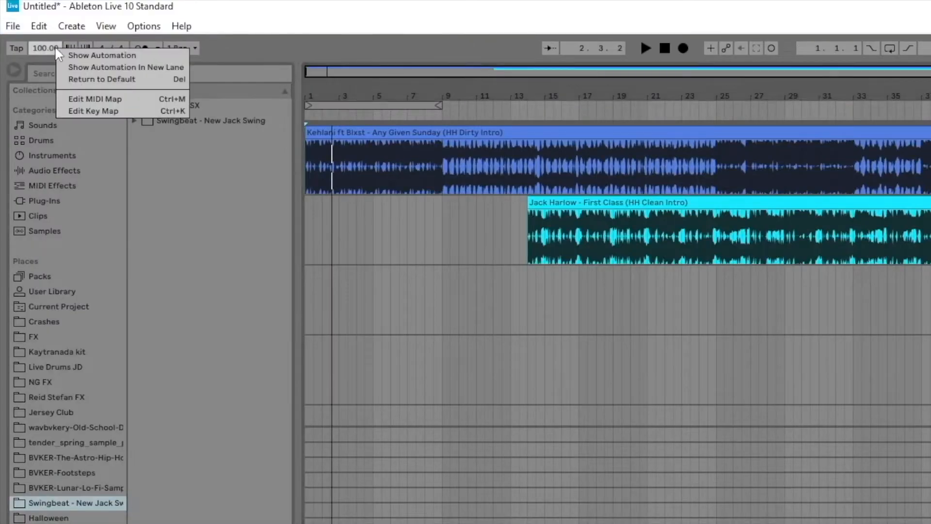
click(107, 55)
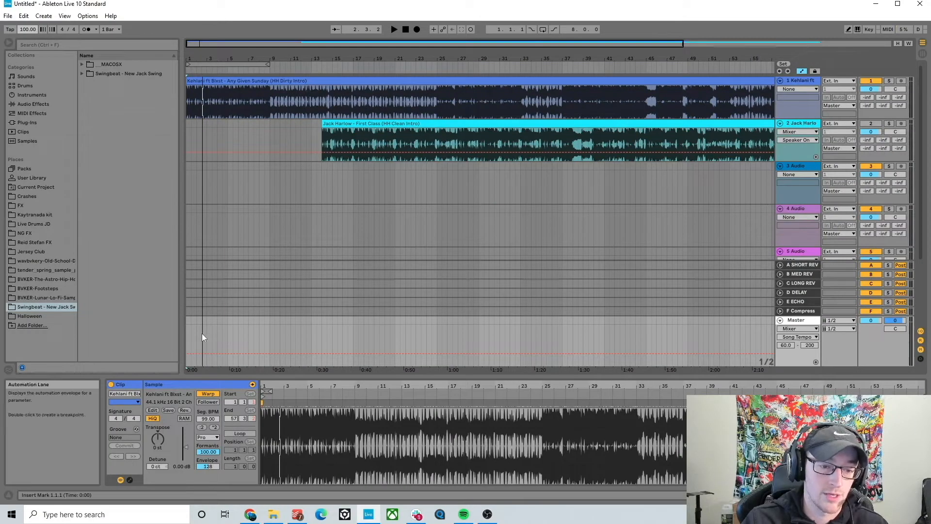
Ramp the song tempo automation from 70 BPM at bar 1 to 100 BPM at bar 9, and play it back
click(236, 352)
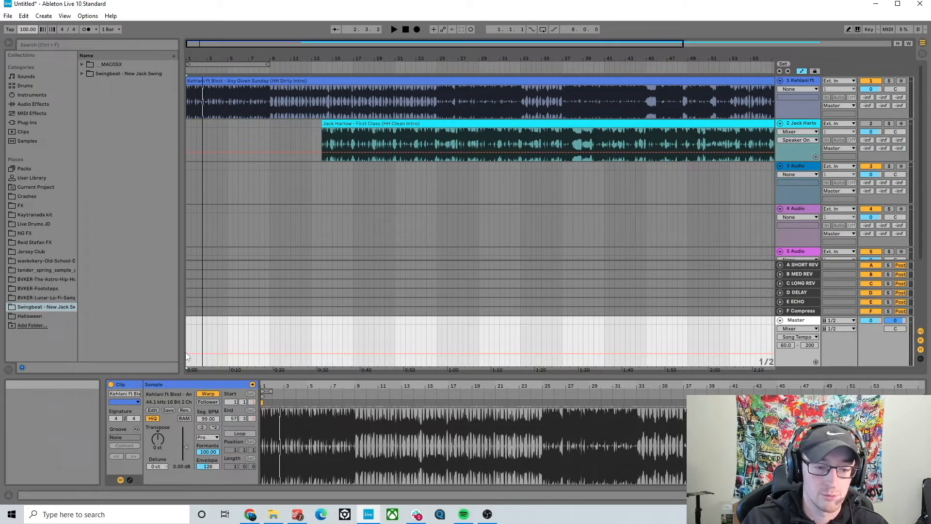
click(269, 354)
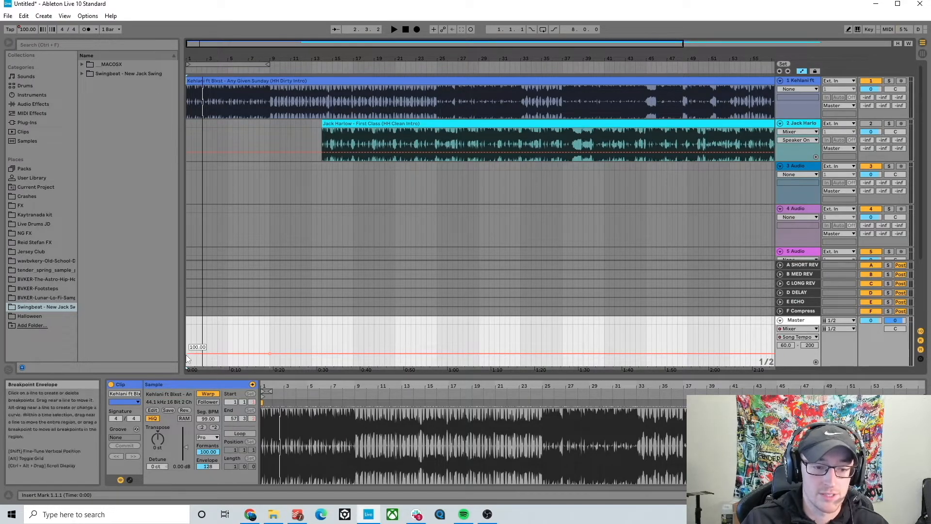
drag(190, 357, 190, 361)
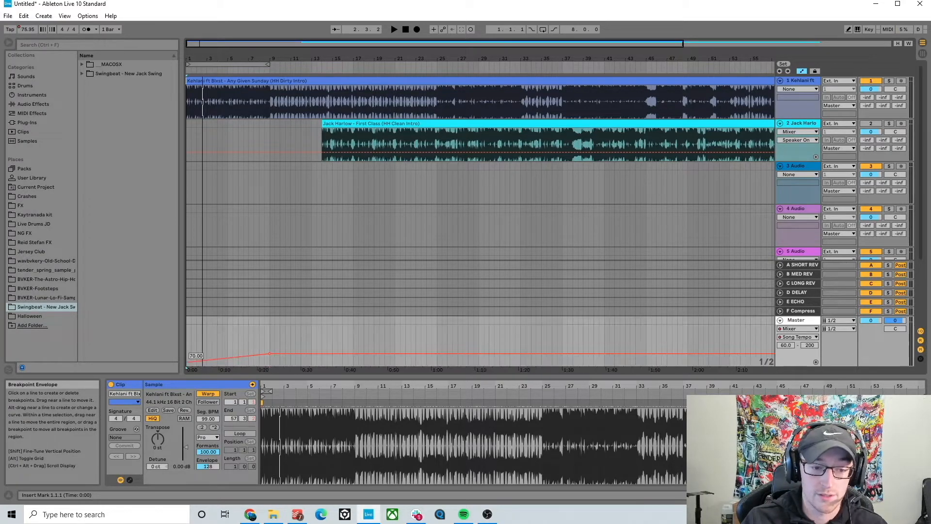
click(188, 134)
key(space)
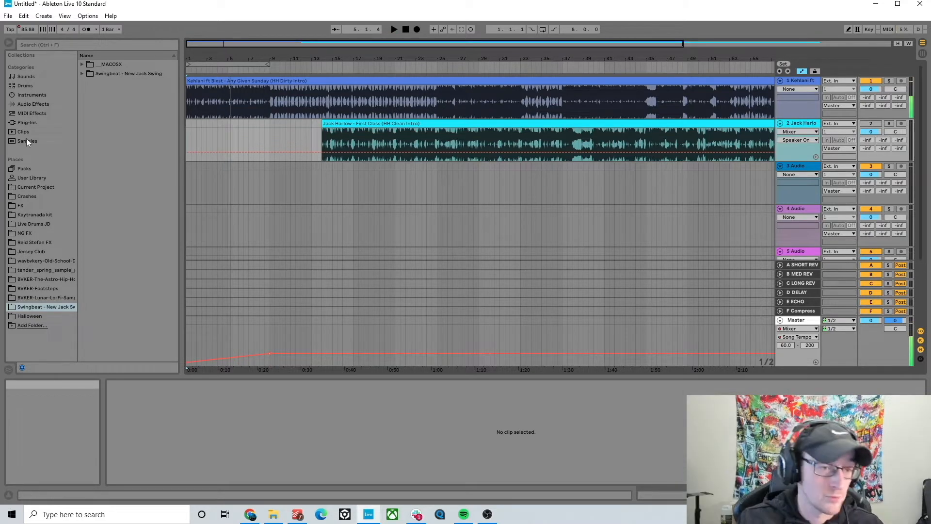
Add an Auto Filter with its cutoff at 19.9 kHz to the Kehlani track and play that track soloed
click(28, 105)
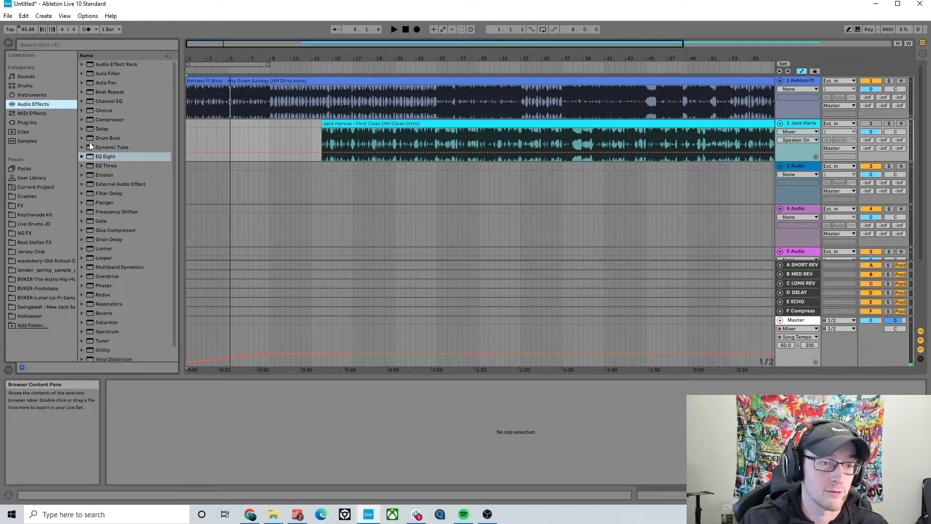
drag(104, 74, 639, 53)
drag(809, 88, 809, 88)
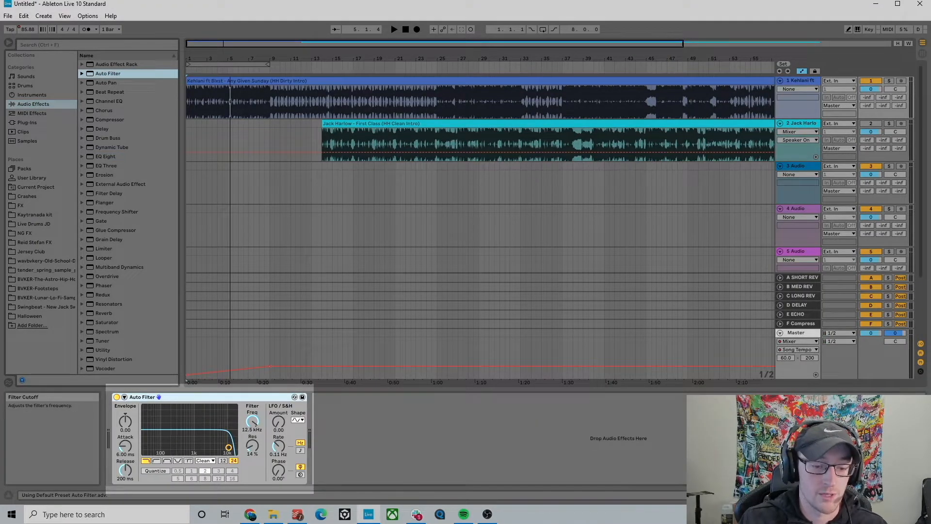
drag(230, 405, 237, 406)
key(space)
click(890, 83)
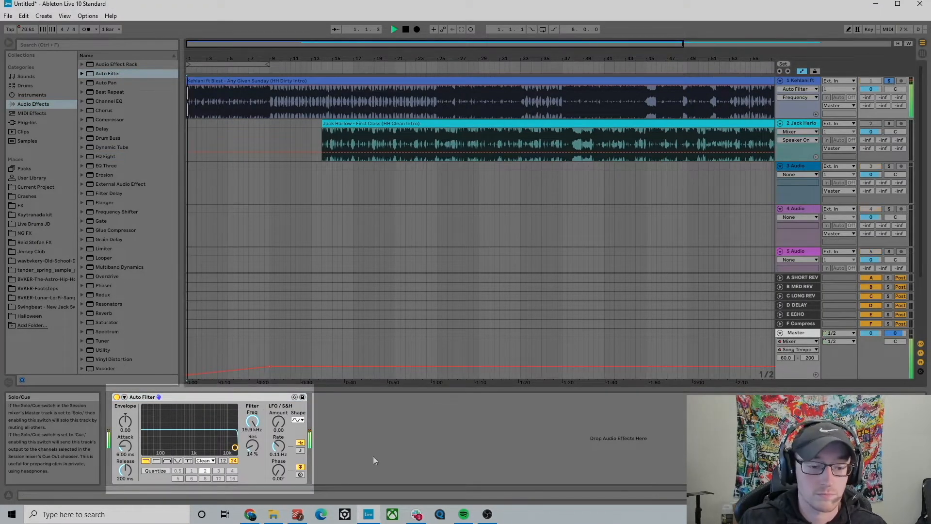
Lower the Auto Filter cutoff to 497 Hz, stop playback, and show the automation of the filter frequency
drag(234, 448, 184, 447)
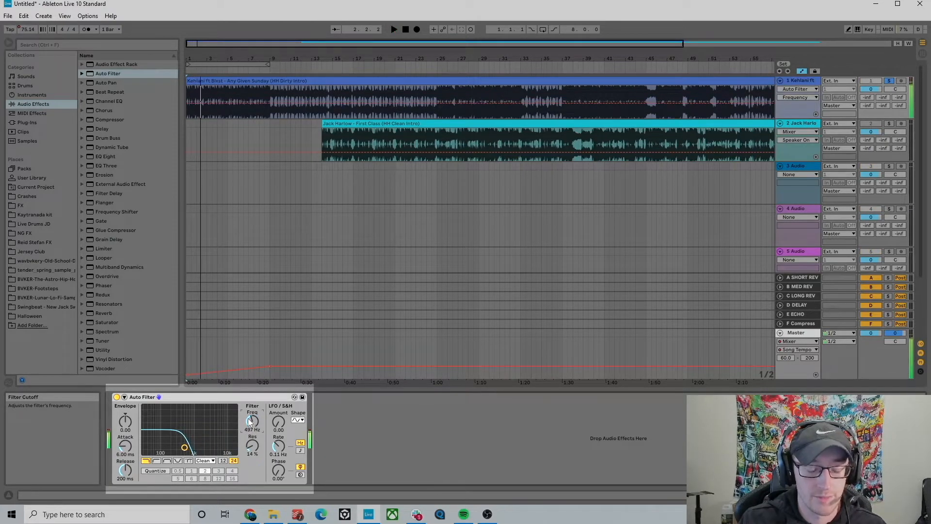
key(space)
right_click(248, 419)
click(398, 426)
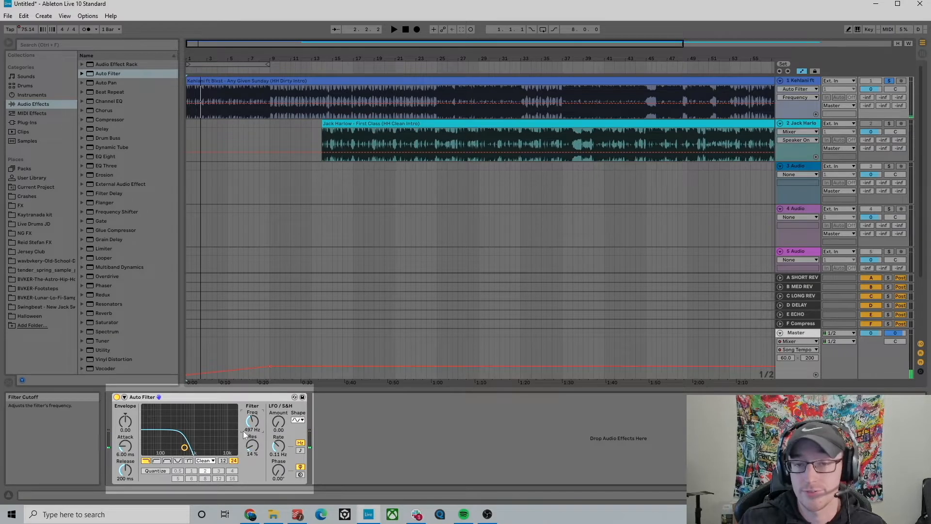
right_click(252, 418)
click(260, 425)
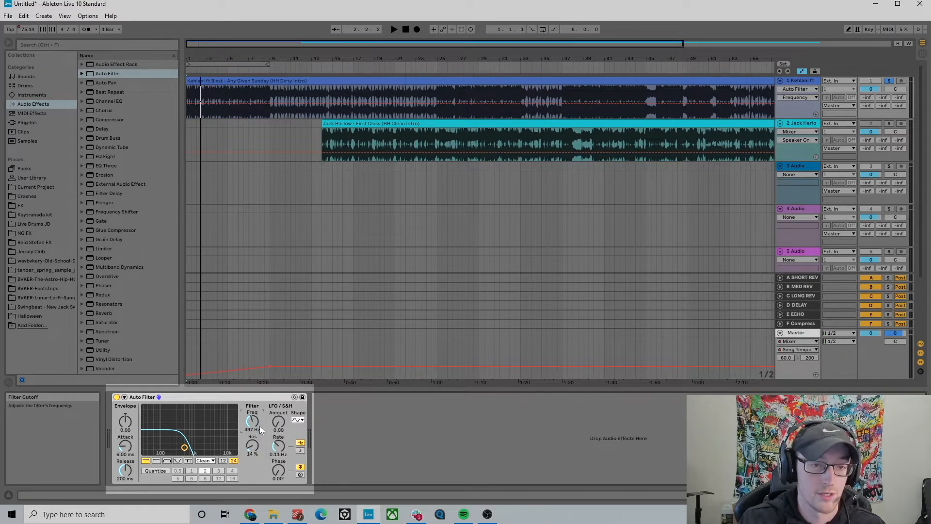
Automate the Kehlani track's filter frequency to rise in a curve from 497 Hz at bar 1 to fully open at bar 9
click(270, 103)
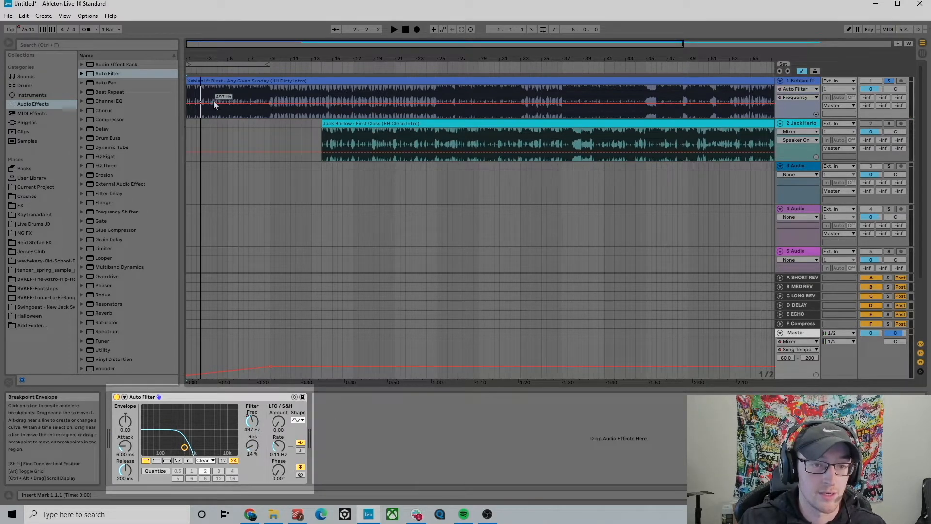
drag(188, 102, 217, 97)
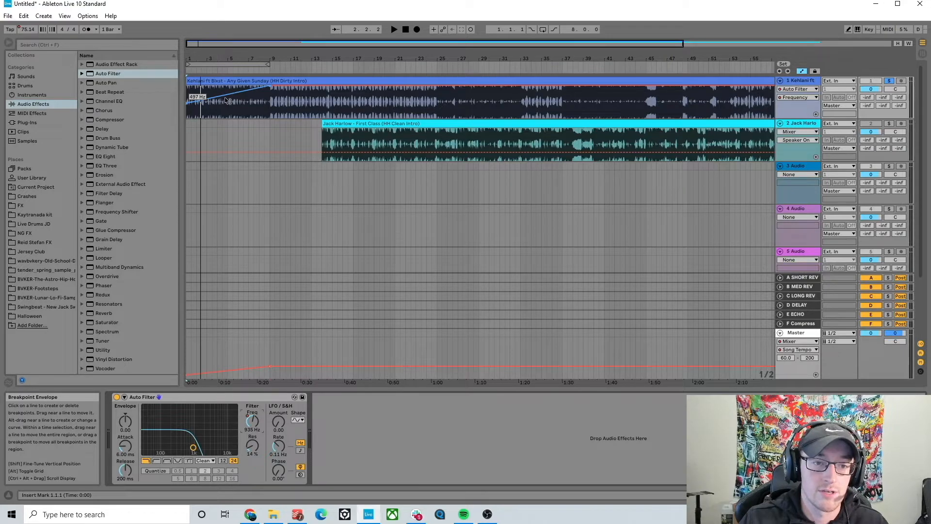
drag(201, 102, 200, 99)
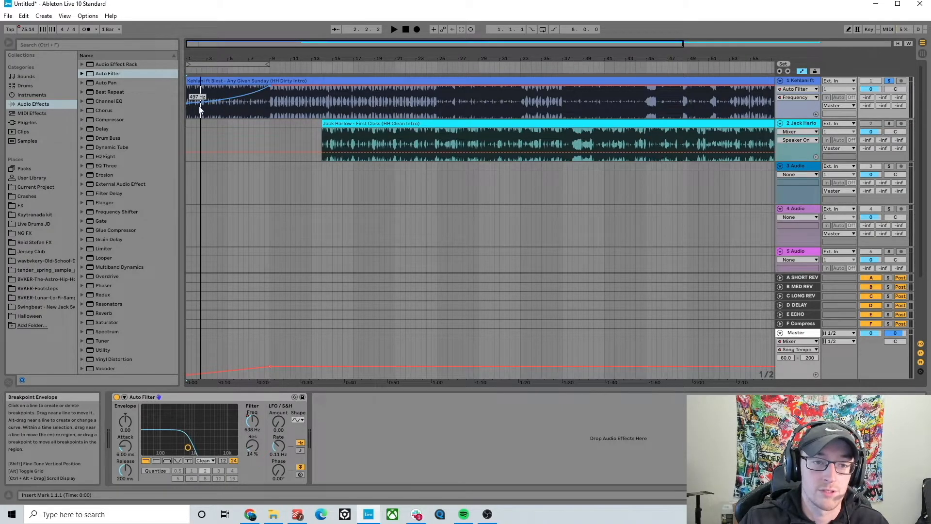
Play the soloed Kehlani track from bar 1 through the filter sweep
drag(242, 99, 288, 91)
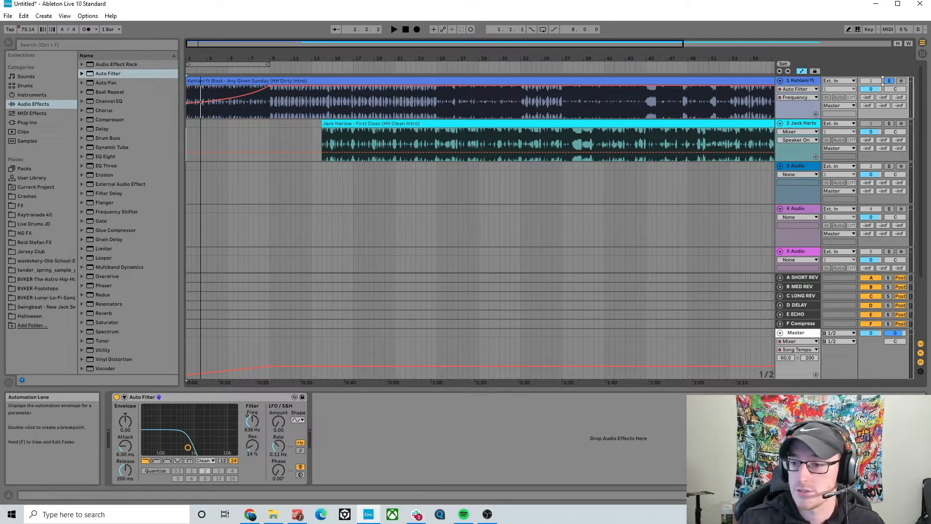
click(185, 134)
key(space)
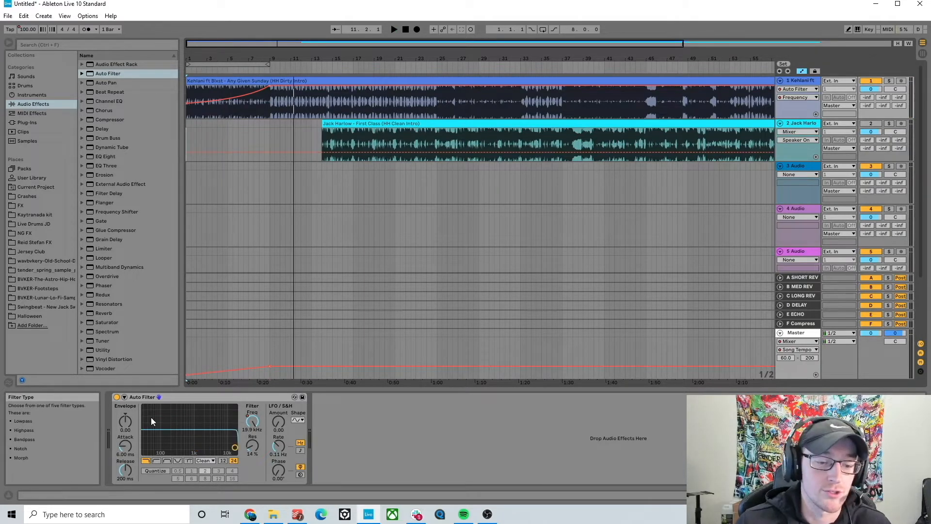
Automate the Kehlani track's Auto Filter to stay on until bar 9 and switch off from there
click(117, 397)
click(117, 398)
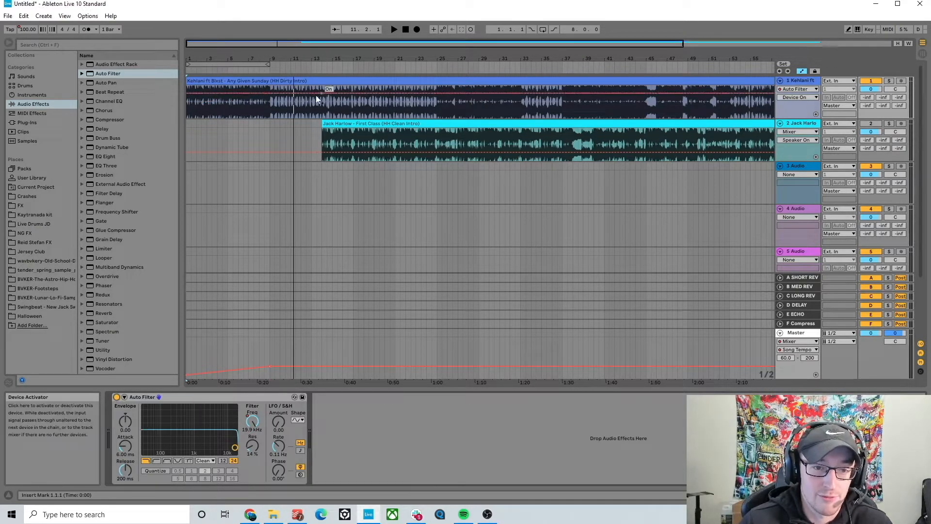
click(270, 93)
drag(284, 92, 270, 109)
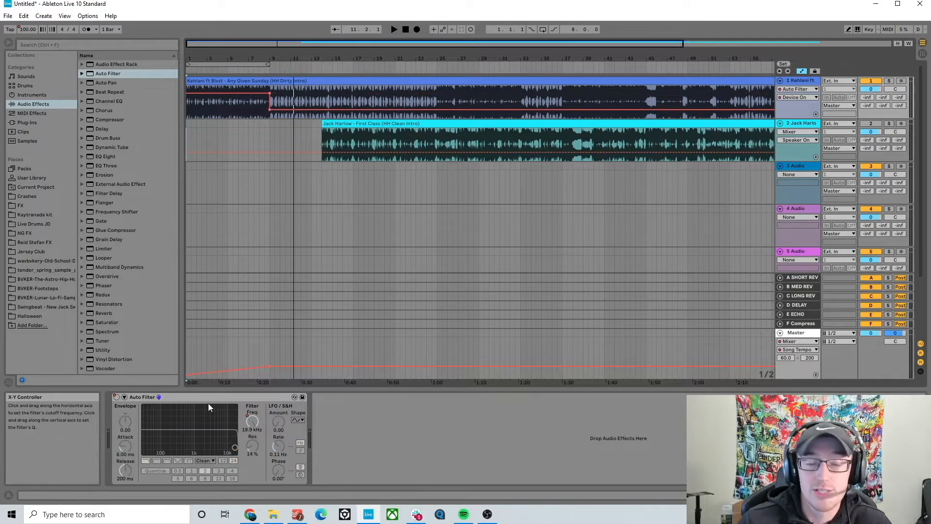
right_click(115, 398)
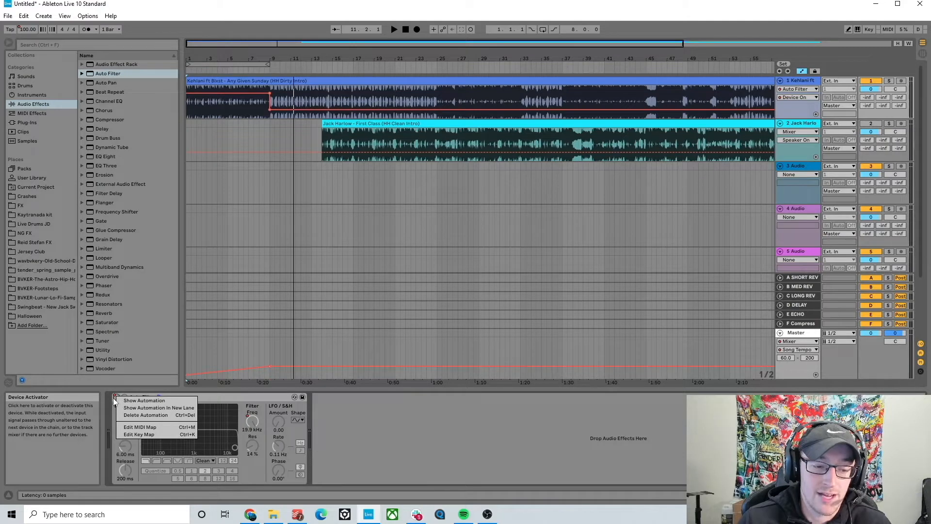
click(140, 400)
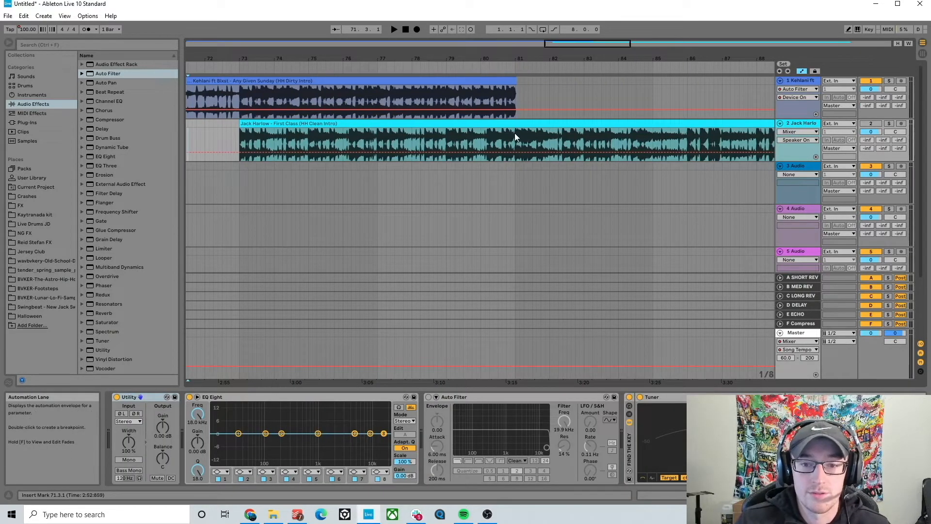
Automate the song tempo to ramp slightly upward from 100 BPM at bar 73 to bar 81, where the Kehlani clip ends
double_click(513, 135)
click(237, 129)
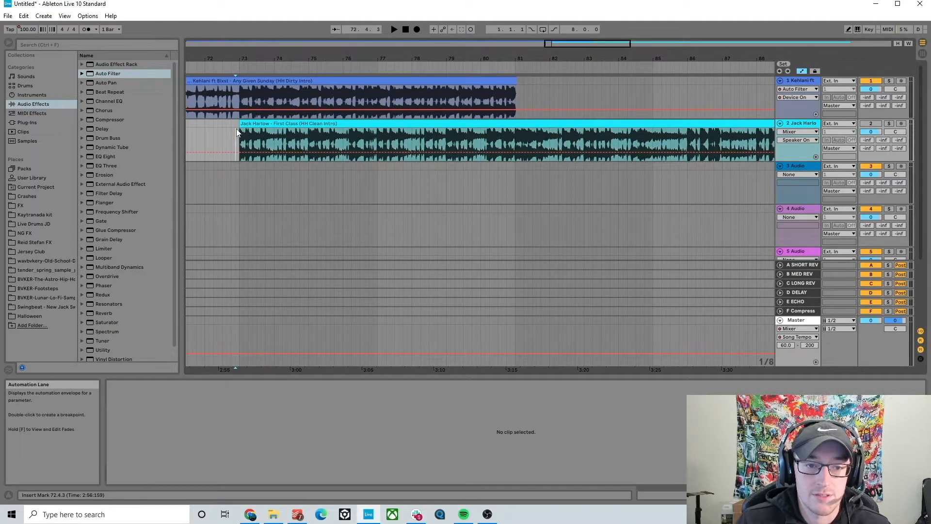
right_click(28, 30)
click(40, 34)
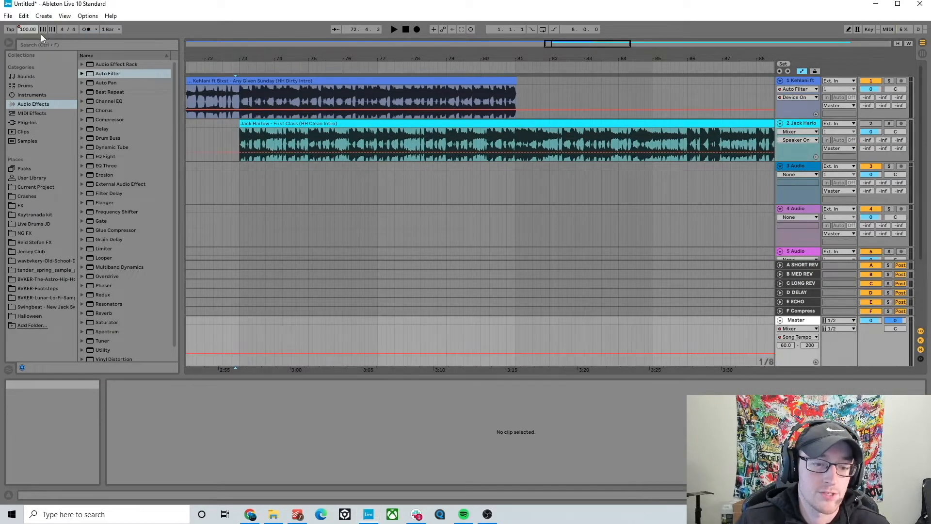
click(238, 354)
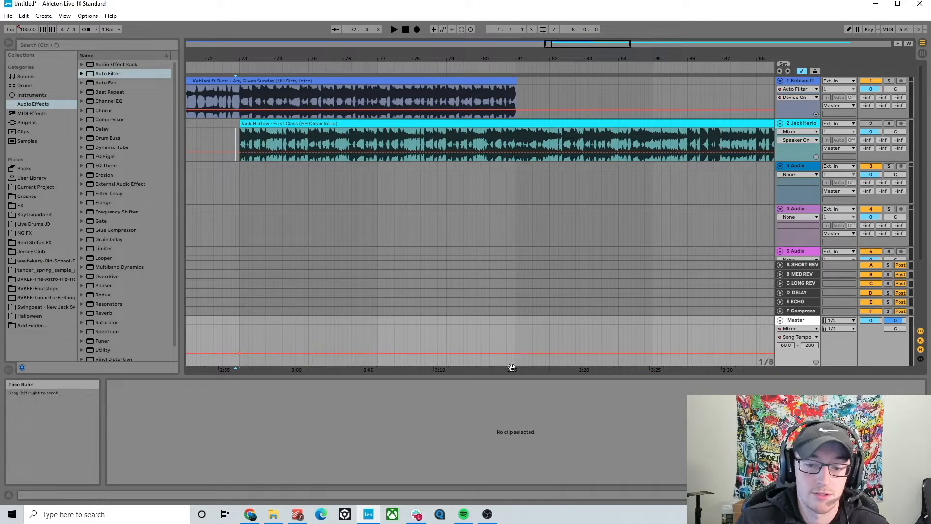
drag(515, 354, 514, 350)
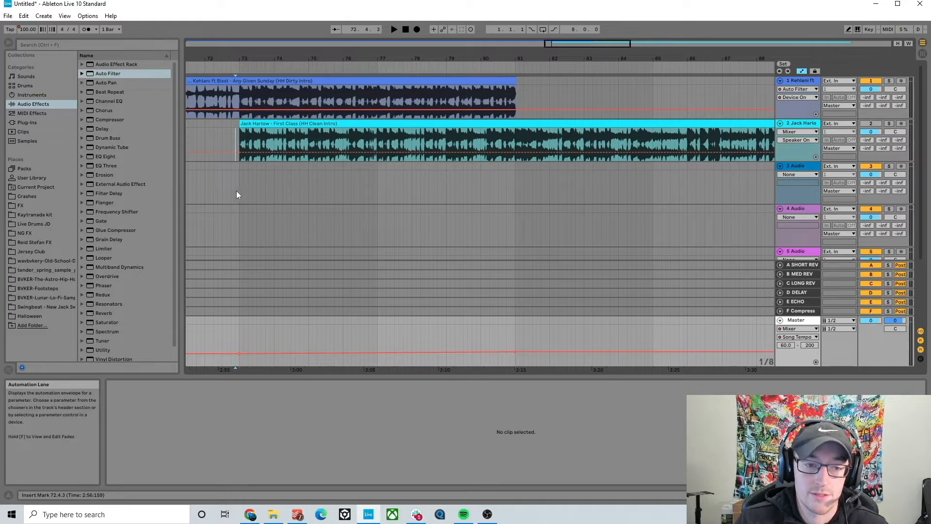
Copy the EQ Eight from the Jack Harlow track to the Kehlani track and place it before the Auto Filter
click(225, 137)
key(a)
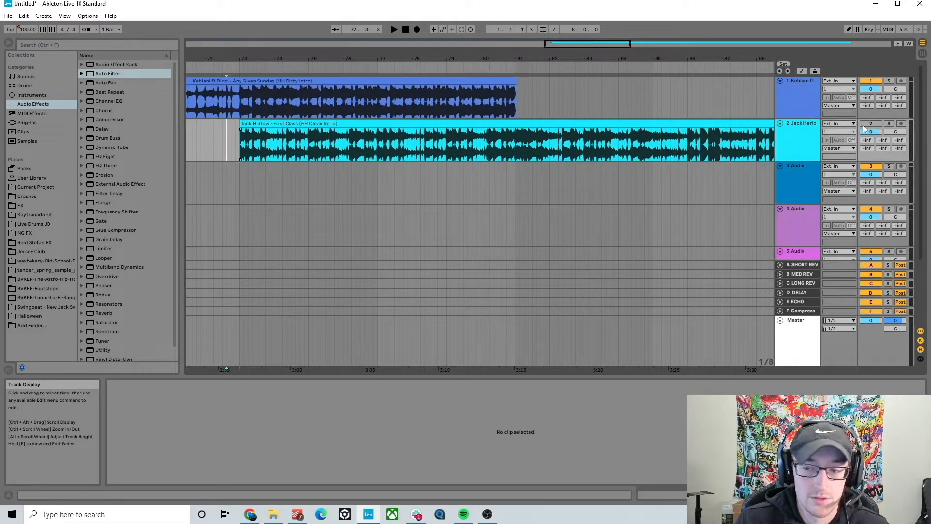
click(807, 134)
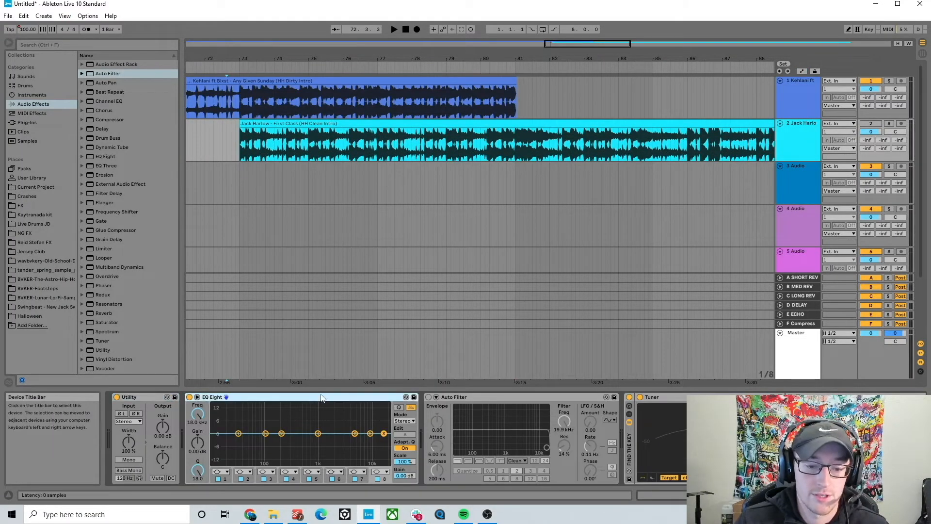
click(794, 95)
click(498, 431)
key(ctrl+v)
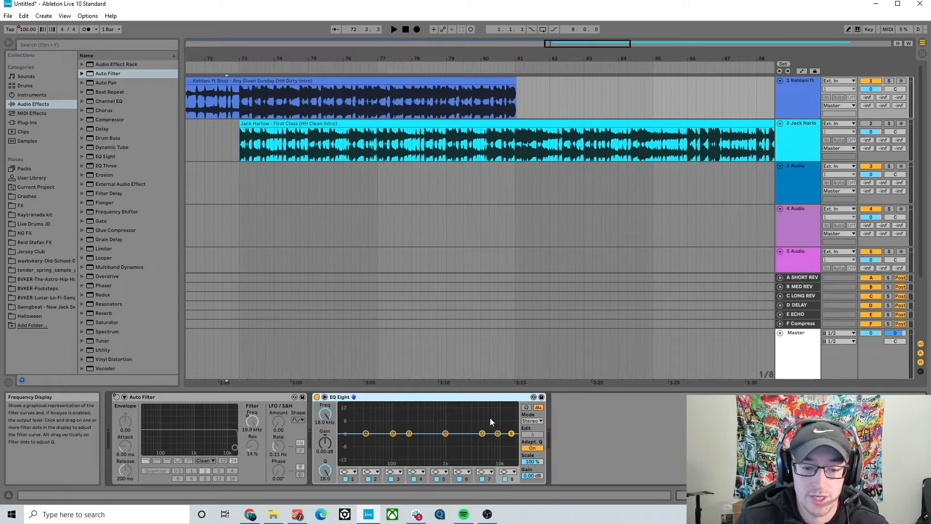
drag(399, 399, 117, 400)
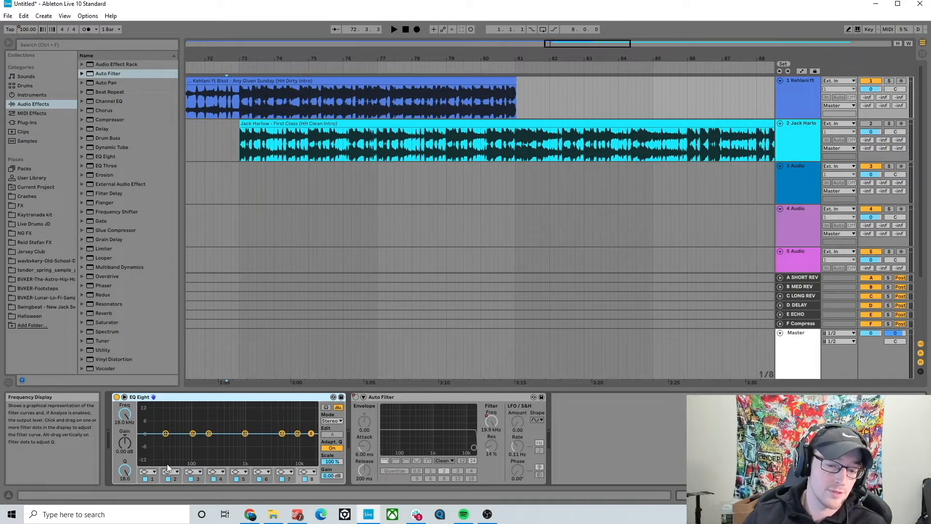
Set band 1 of the Kehlani track's EQ Eight to a low-cut filter at 10 Hz with the Q reset to 0.71
click(166, 433)
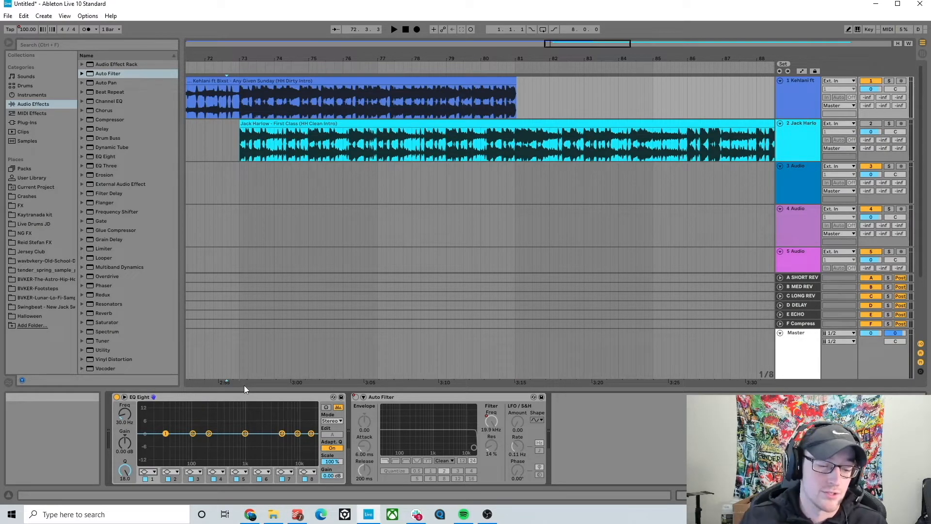
click(146, 472)
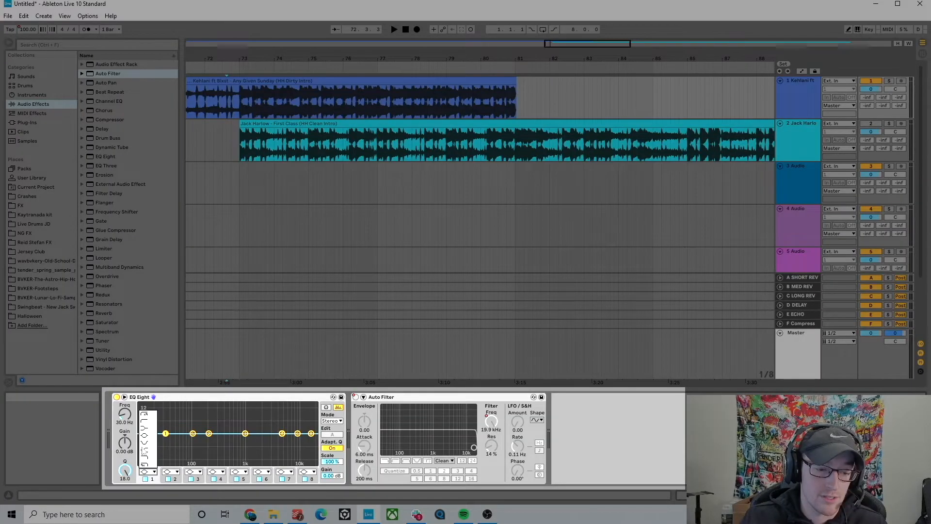
click(146, 423)
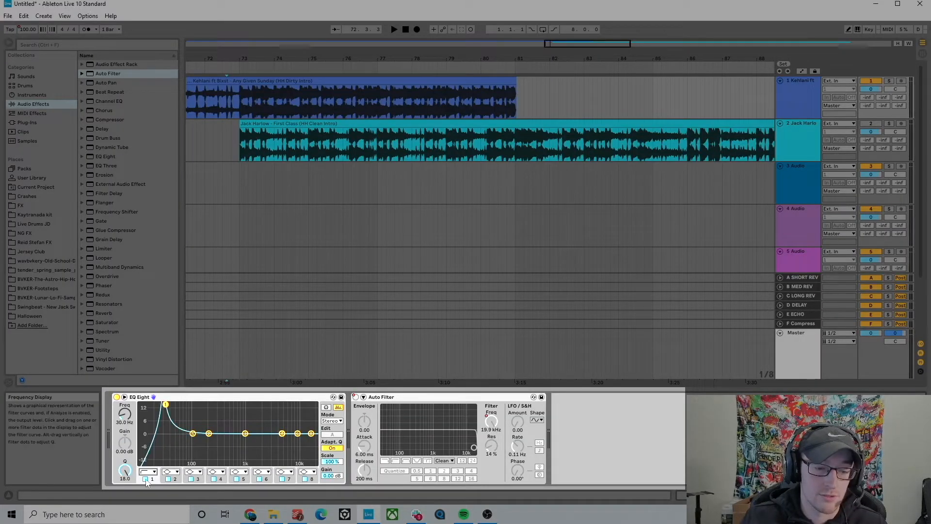
double_click(122, 473)
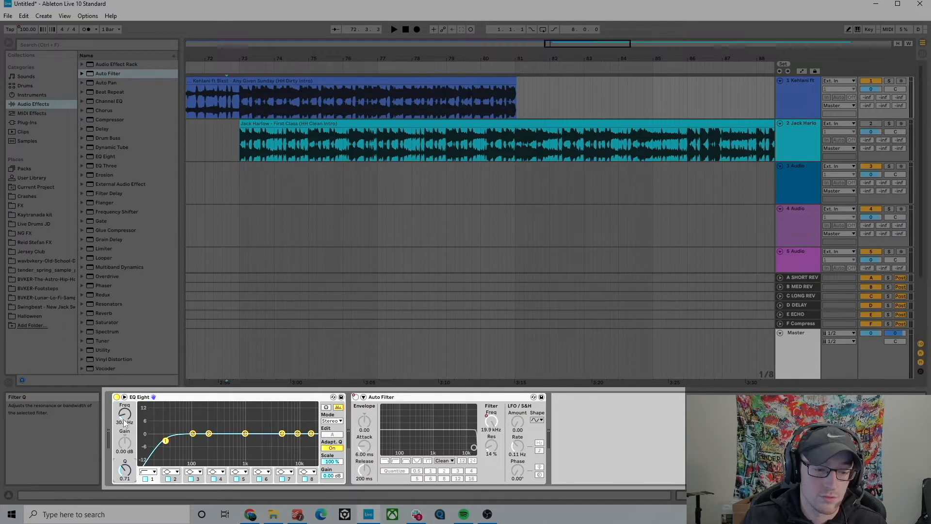
drag(125, 414, 125, 373)
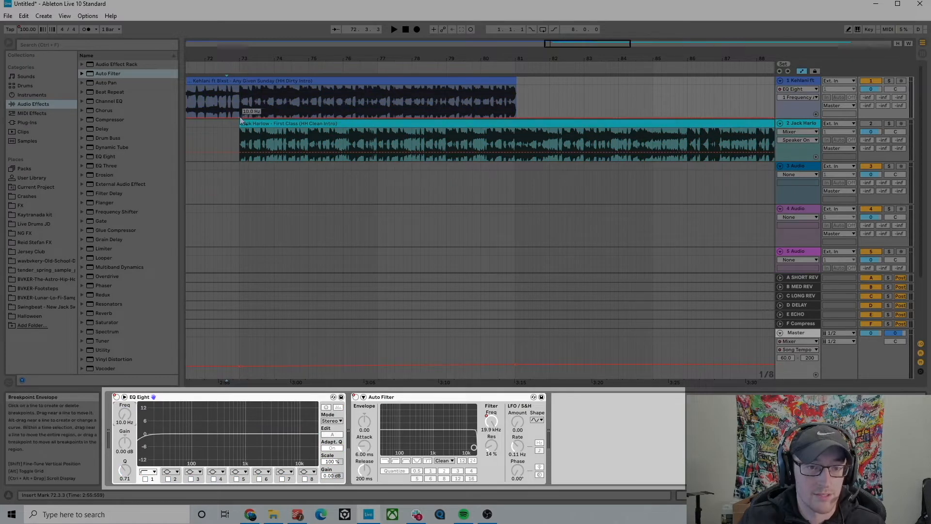
Automate the Kehlani EQ's band 1 frequency from 10 Hz at bar 73 to about 126 Hz at bar 77, using the steeper low-cut shape
drag(379, 116, 378, 106)
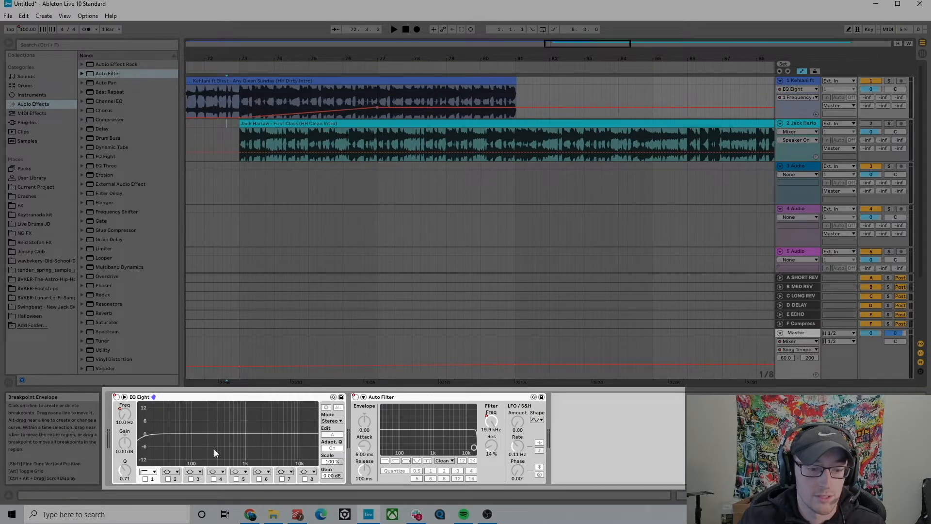
click(148, 471)
click(145, 414)
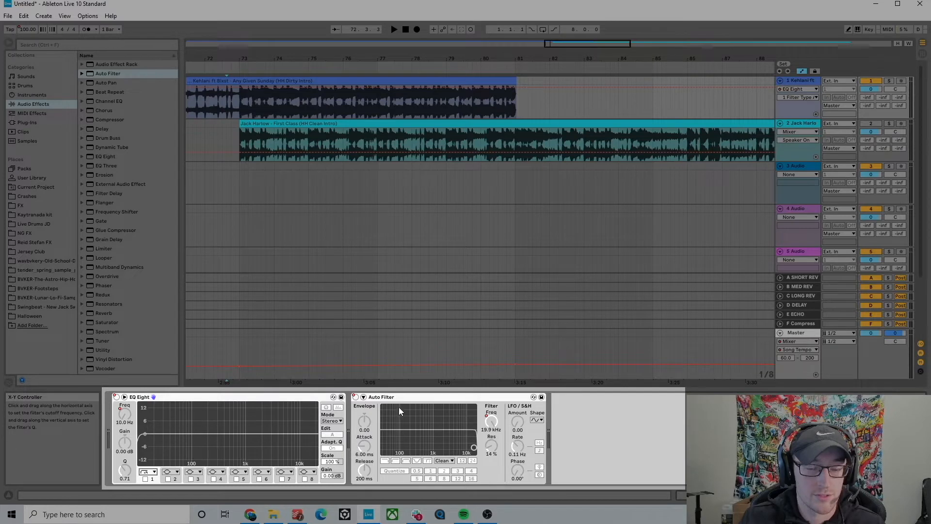
Set band 1 of the Jack Harlow track's EQ Eight to a steep low cut at 125 Hz with Q 0.71
click(789, 125)
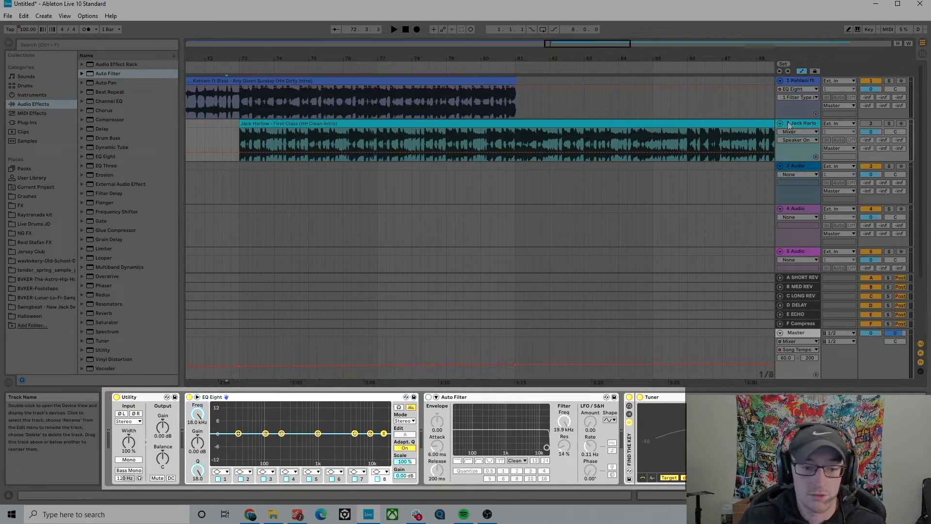
click(226, 472)
click(218, 414)
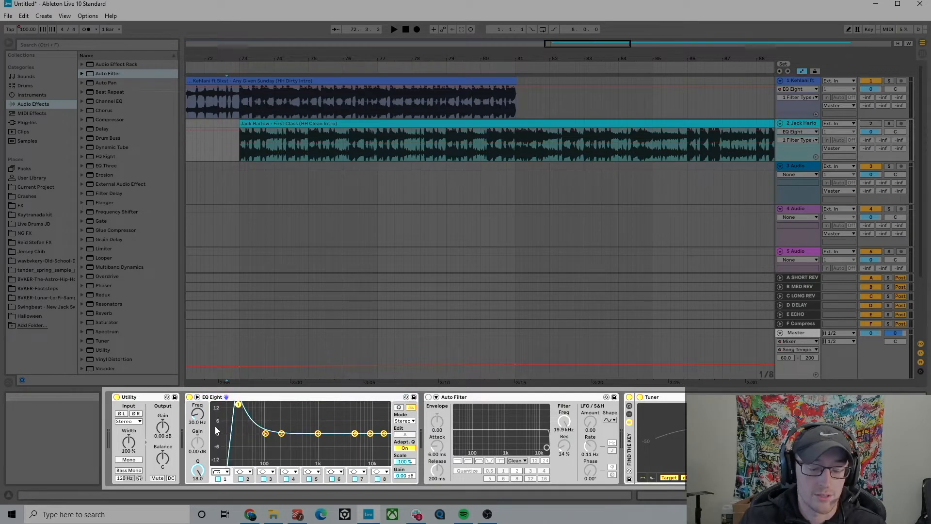
double_click(198, 470)
click(194, 418)
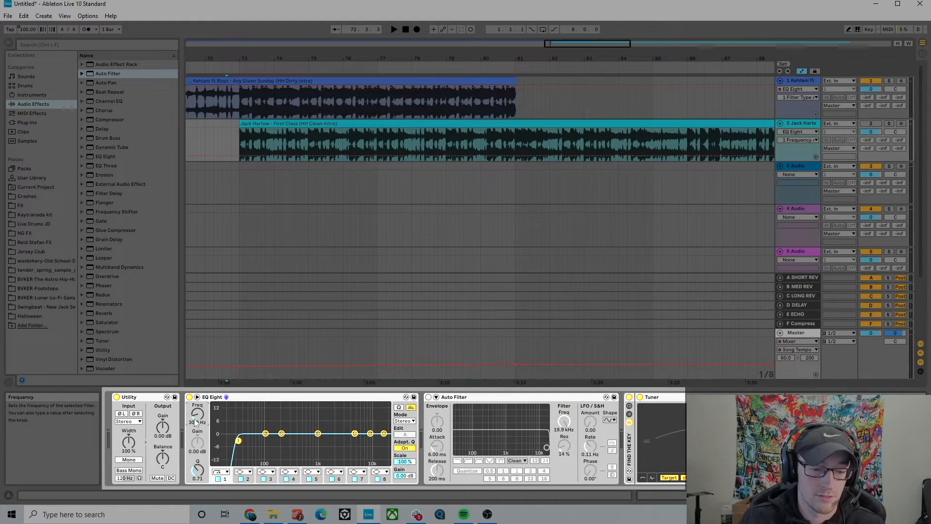
text(125)
key(Return)
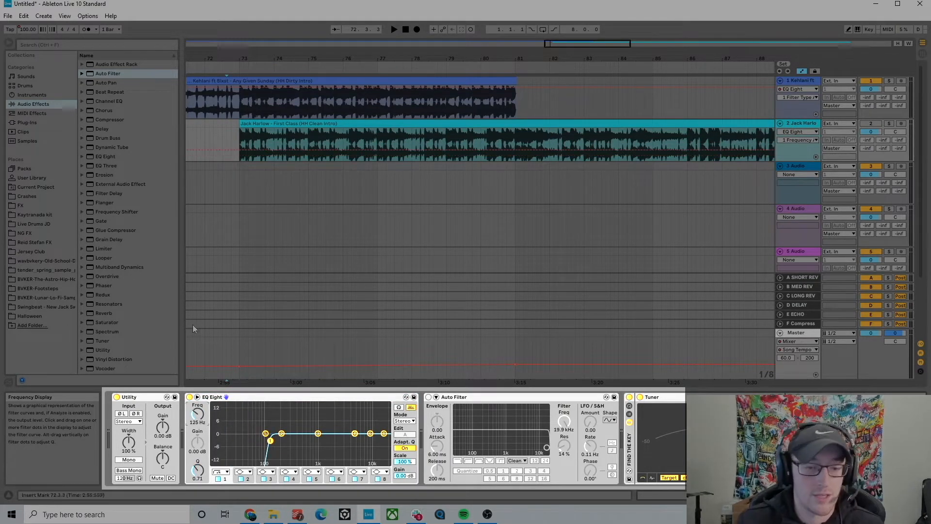
Automate the Jack Harlow track's EQ Eight to switch off at bar 77, with its band 1 frequency falling from 125 Hz to minimum by then
right_click(190, 397)
click(206, 402)
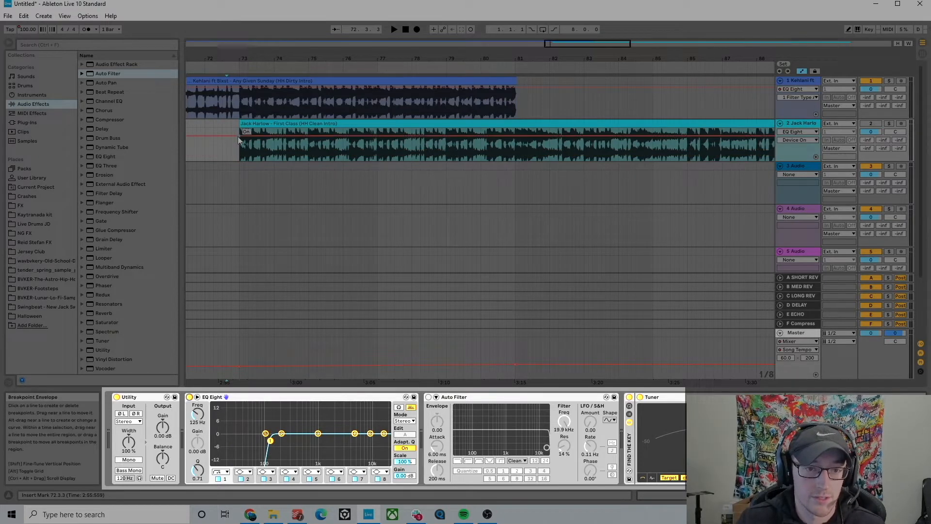
drag(376, 136, 377, 162)
right_click(198, 414)
click(213, 418)
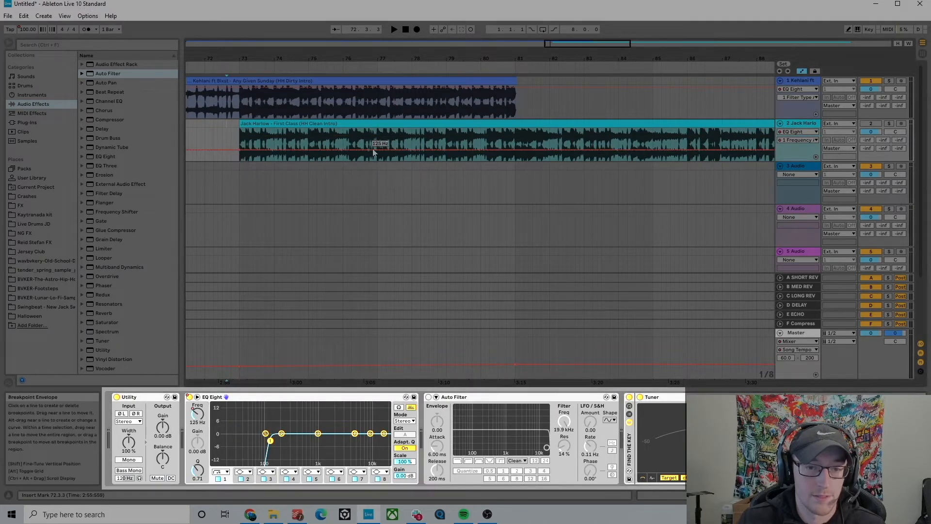
drag(378, 150, 378, 162)
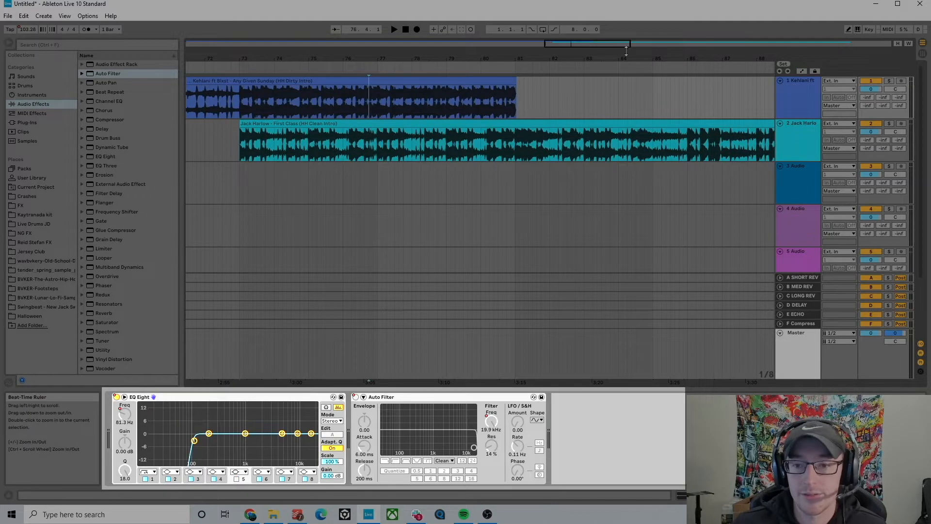
Trim the end of the Kehlani clip to 80.1.3 with a short fade-out, and play its soloed ending from bar 80
drag(622, 45, 606, 69)
click(338, 103)
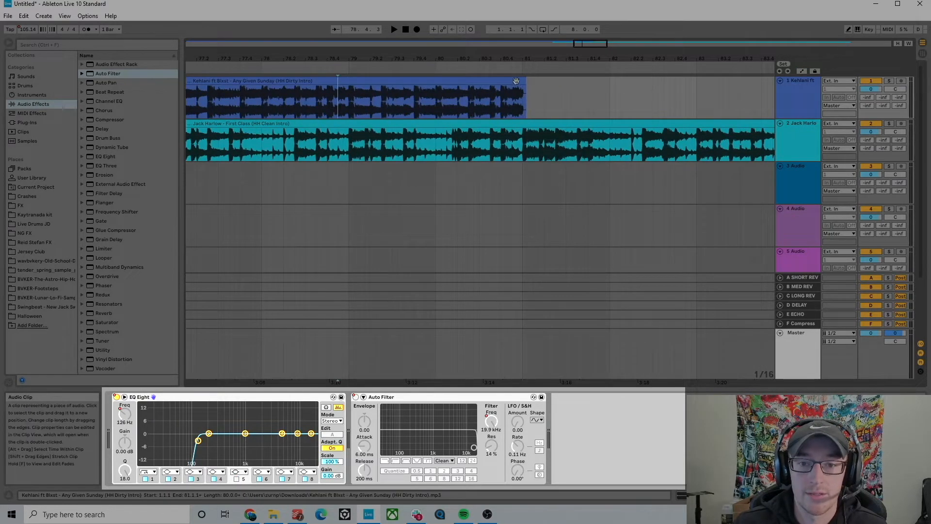
drag(523, 80, 457, 85)
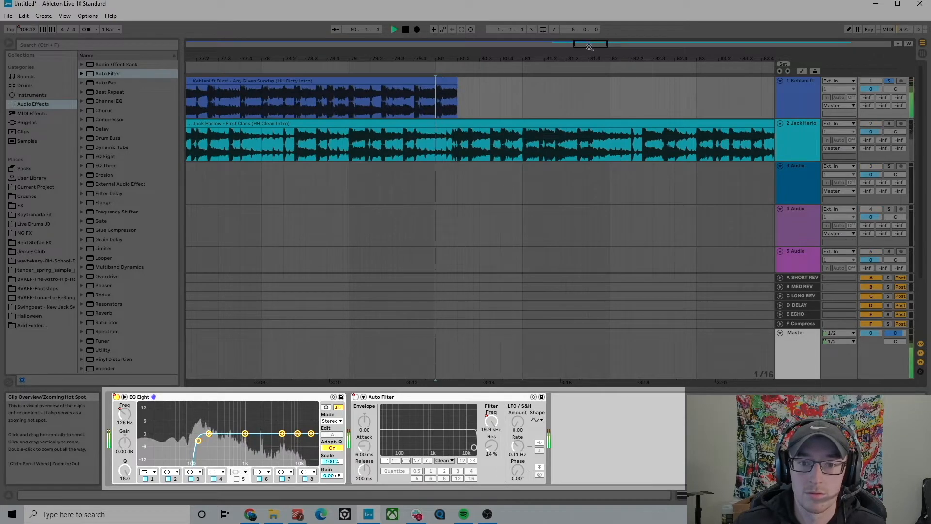
drag(590, 46, 592, 71)
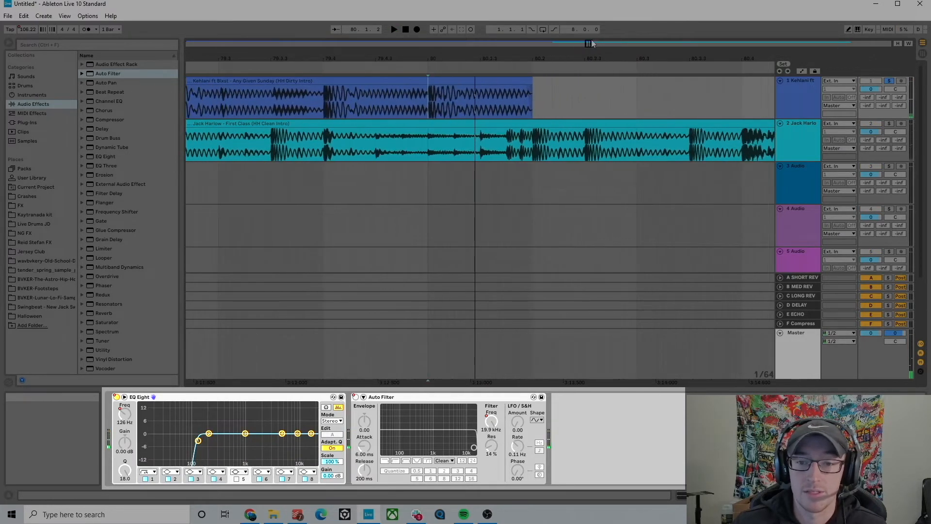
drag(530, 83, 481, 88)
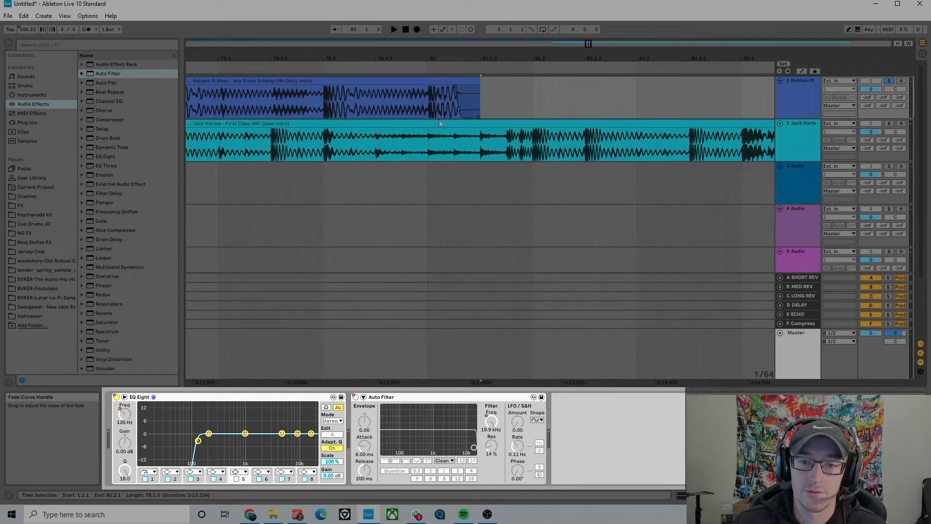
click(427, 98)
key(space)
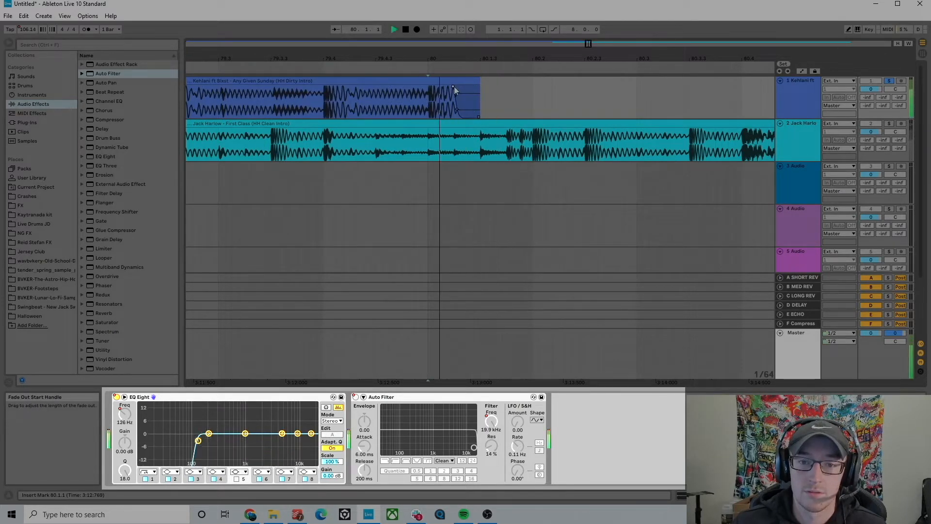
key(space)
Insert a Delay between the Kehlani track's EQ Eight and Auto Filter, set its time to 2 and mode to Fade, and play it
click(92, 129)
drag(356, 359, 348, 421)
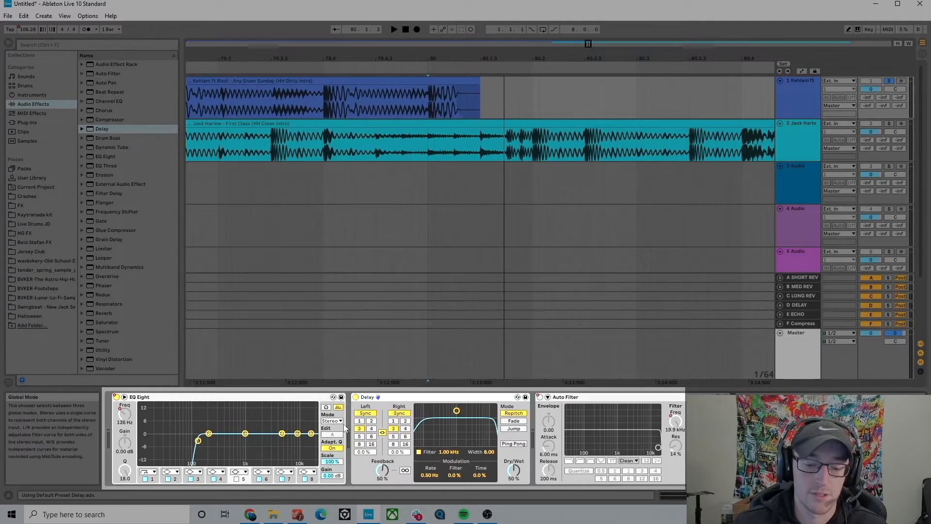
click(371, 421)
click(514, 421)
key(space)
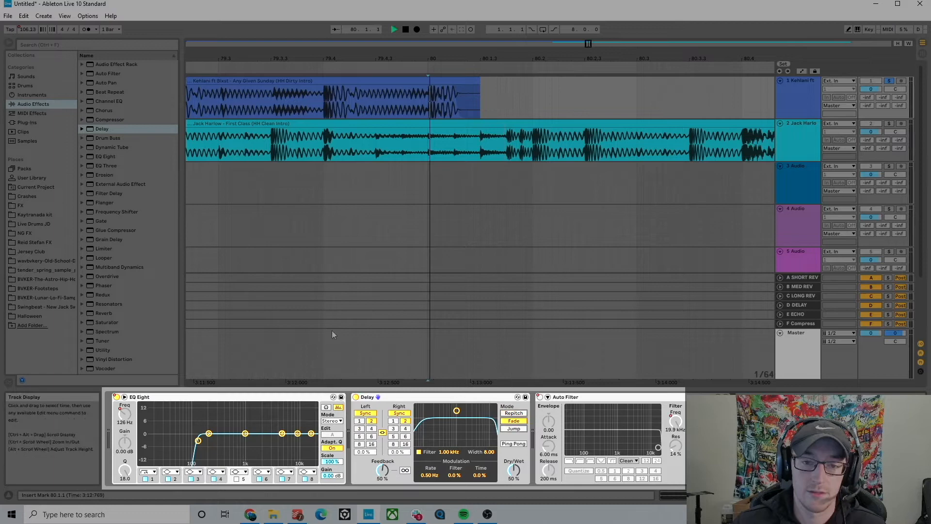
Automate the Kehlani track's Delay to switch on at bar 80 and off at about bar 89
key(space)
right_click(356, 397)
click(375, 398)
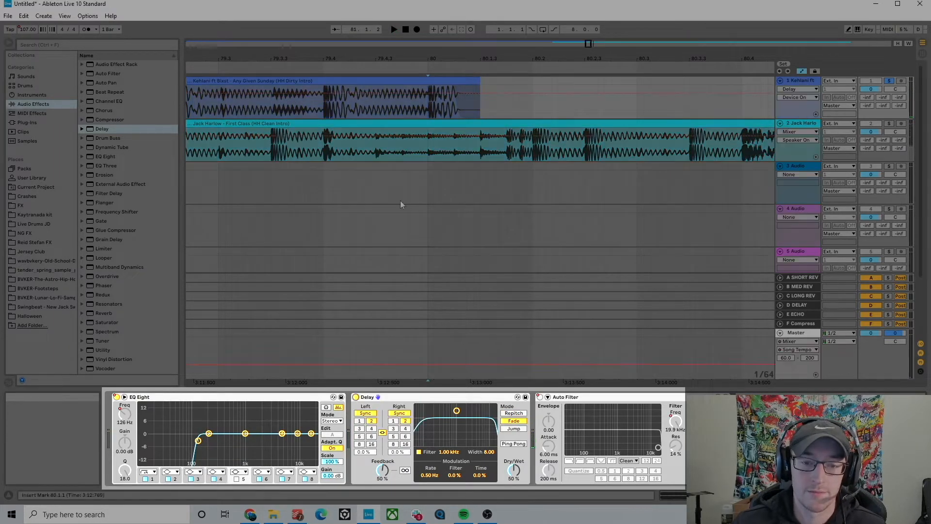
click(428, 94)
drag(422, 93, 427, 110)
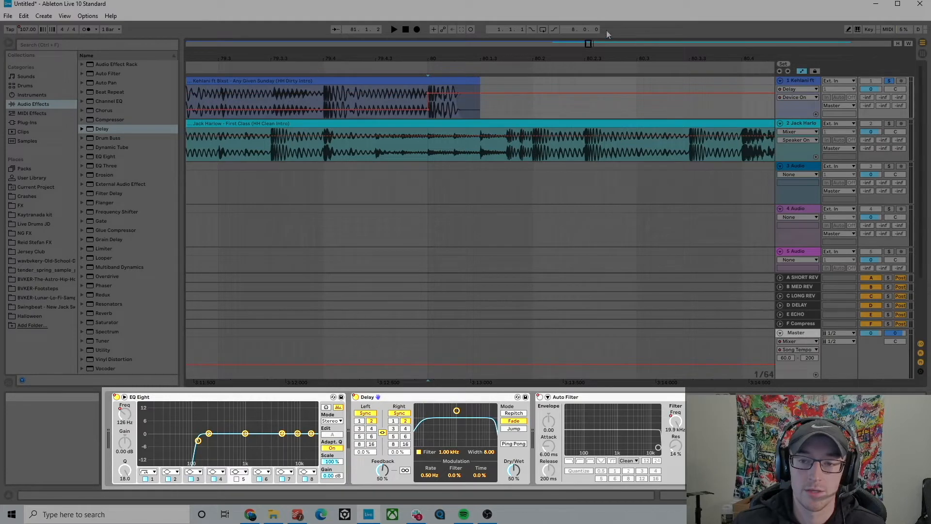
drag(589, 42, 632, 116)
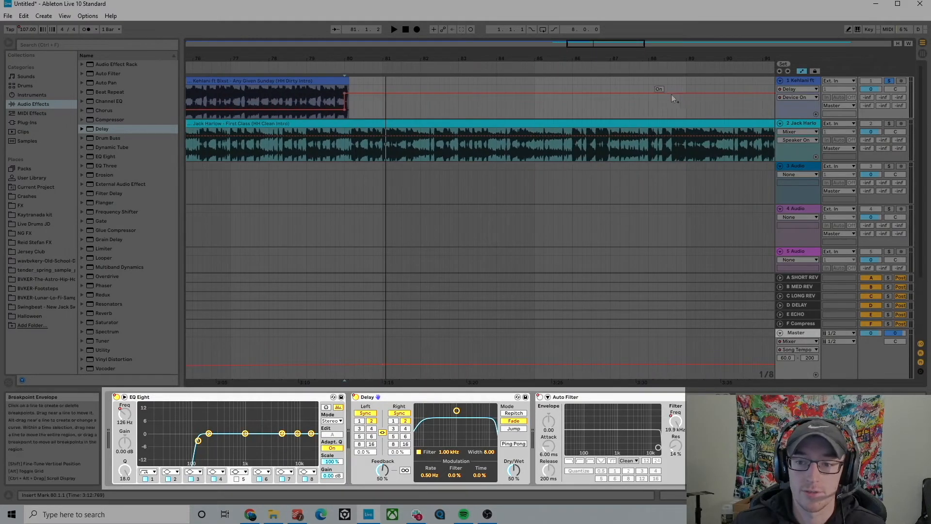
click(687, 91)
drag(699, 91, 698, 110)
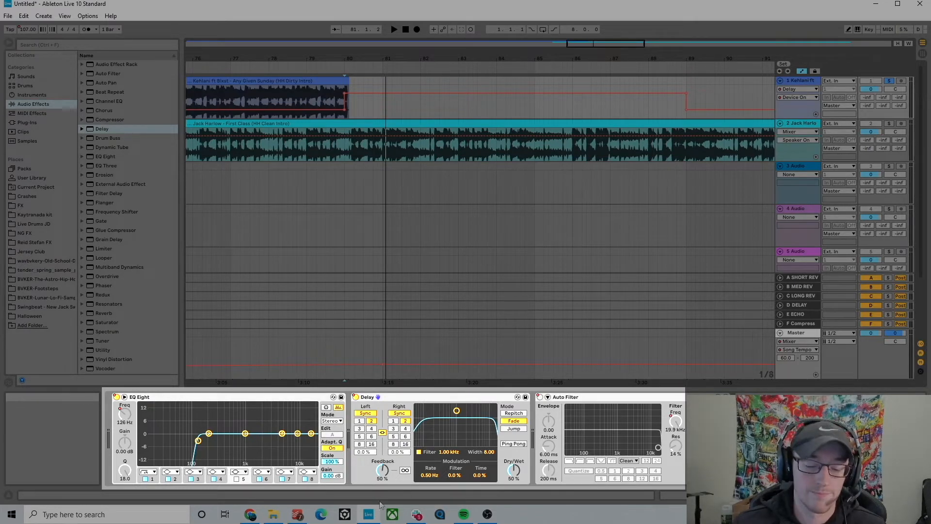
Set the Delay's filter to 4.49 kHz with width 3.74 while playing the soloed ending of the Kehlani clip
click(419, 452)
click(419, 452)
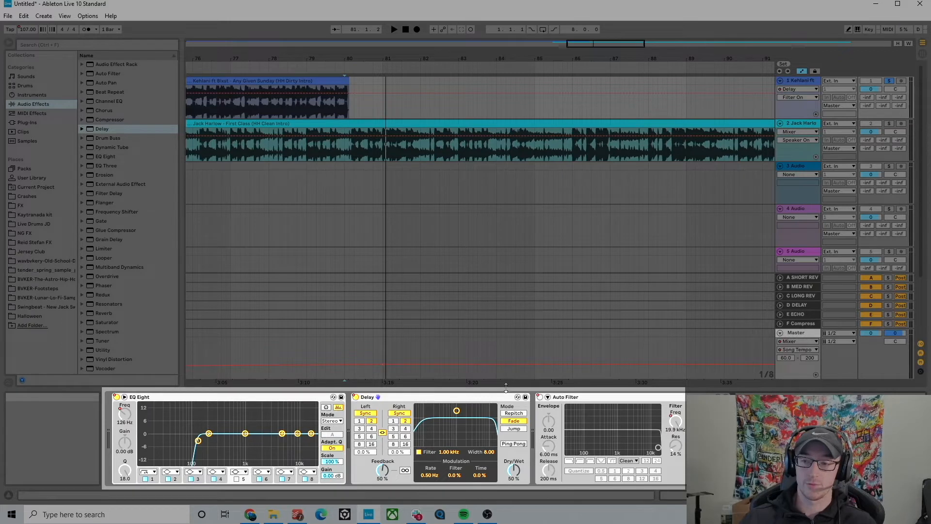
drag(457, 411, 477, 429)
click(342, 104)
key(space)
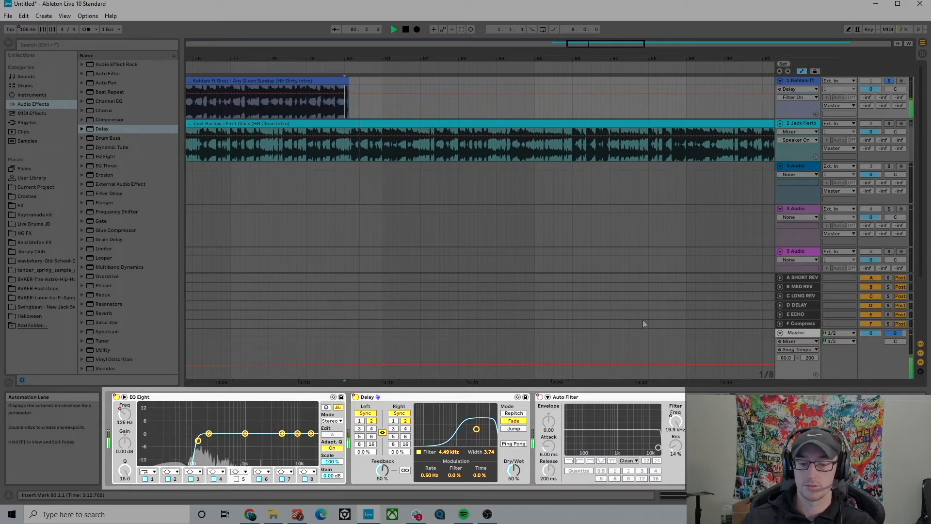
Set the Delay's filter to 1.00 kHz with width 1.73 and replay the echoed ending
drag(476, 429, 456, 437)
key(space)
key(space)
key(space)
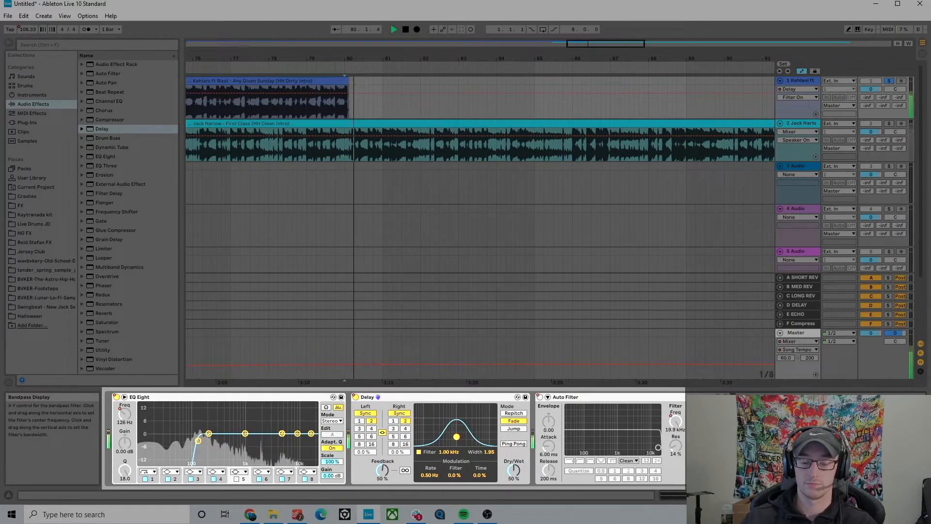
drag(456, 436, 440, 452)
text(1000)
key(Return)
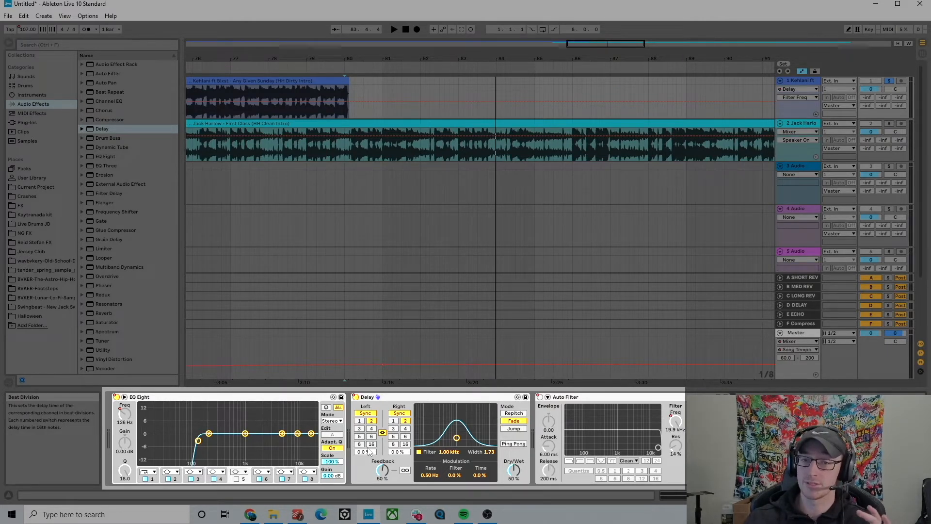
Set the Delay's dry/wet to 35% and its feedback to 60%, and play the Kehlani clip's ending
drag(512, 467, 536, 473)
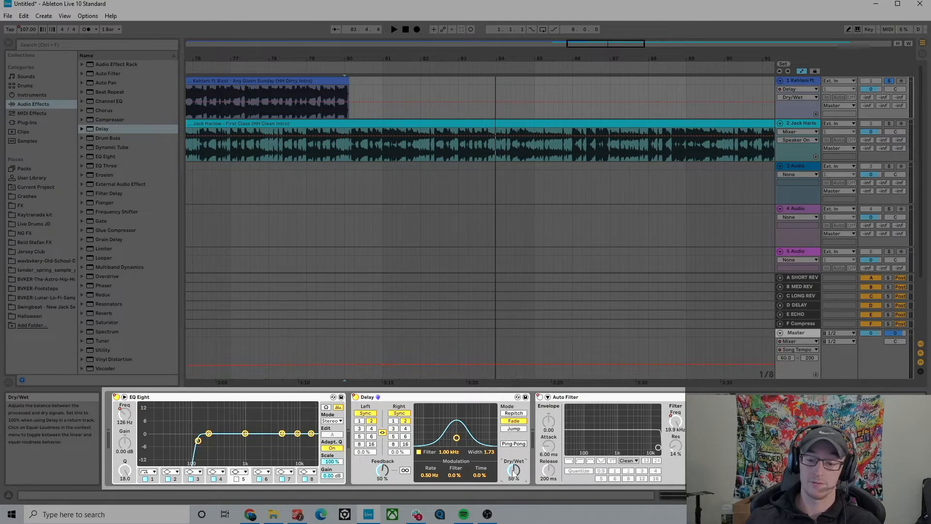
drag(513, 470, 513, 473)
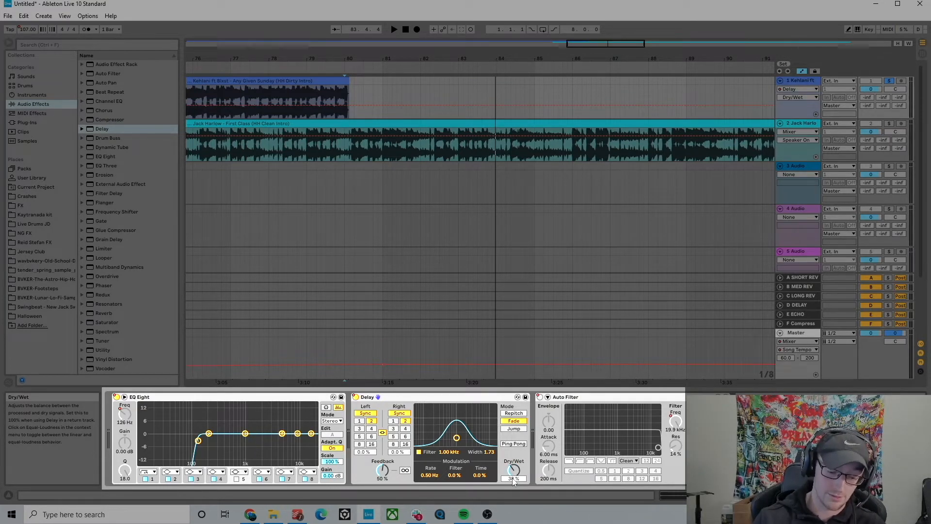
key(Return)
key(Return)
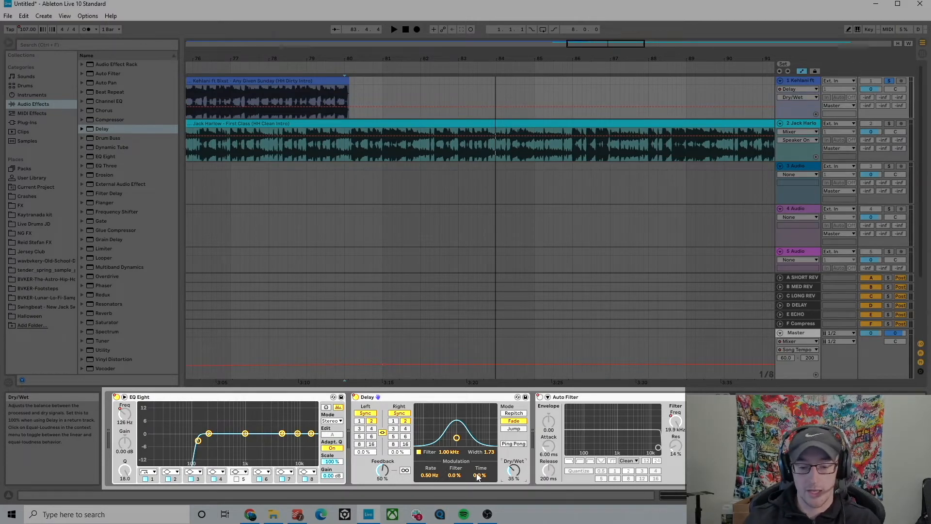
click(383, 469)
text(6)
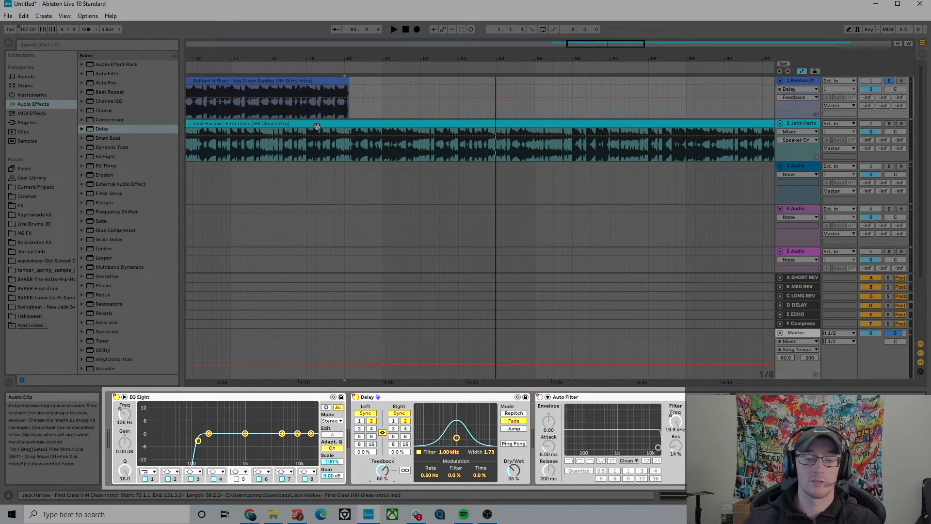
click(343, 109)
key(space)
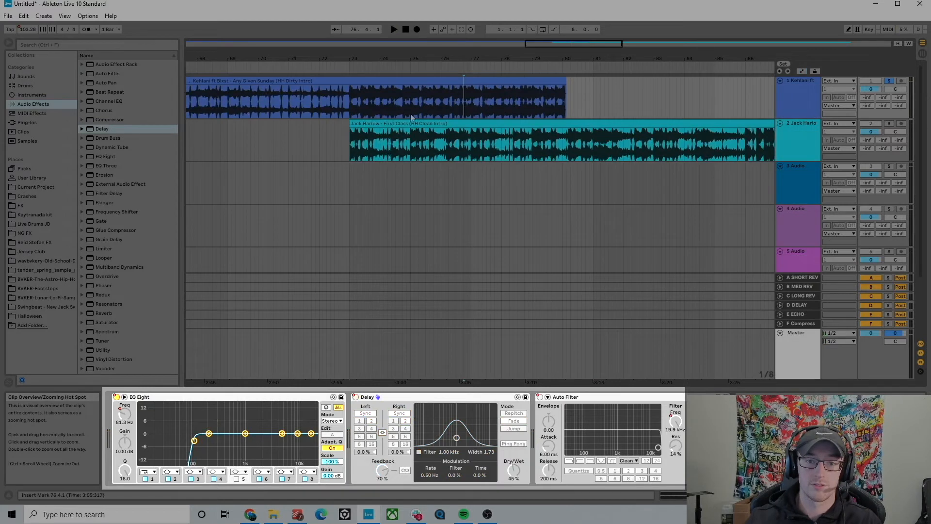
Play the full transition with both tracks from about bar 72 and show the Jack Harlow track's effects
click(330, 100)
key(space)
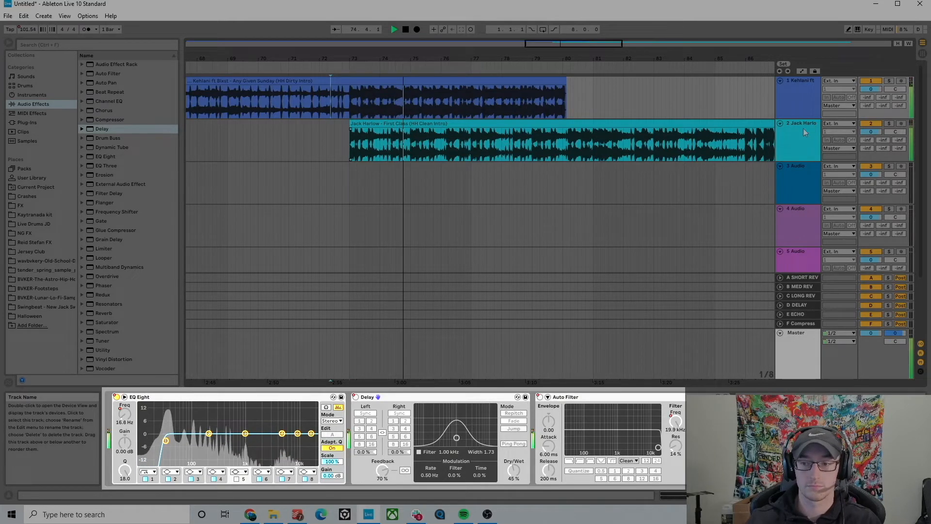
click(797, 144)
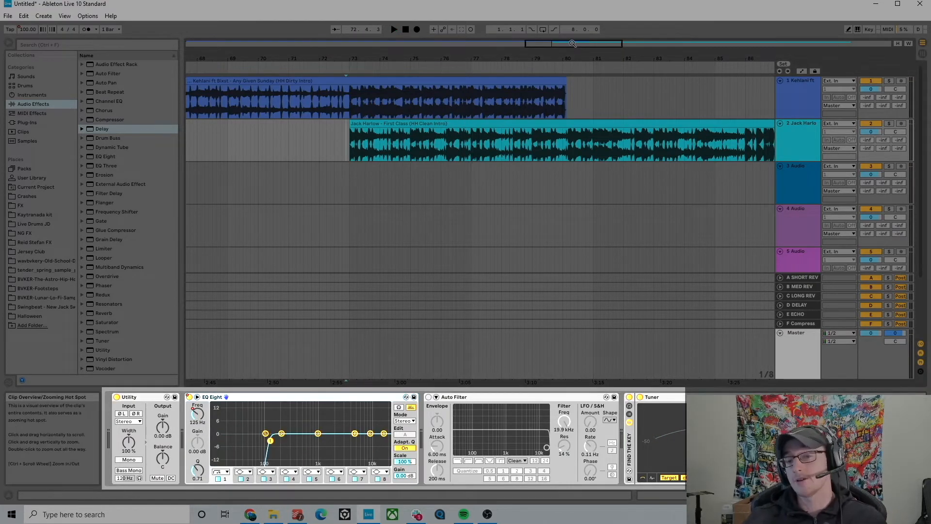
Replace the Kehlani track's Delay with a Reverb between the EQ Eight and the Auto Filter
drag(571, 44, 585, 80)
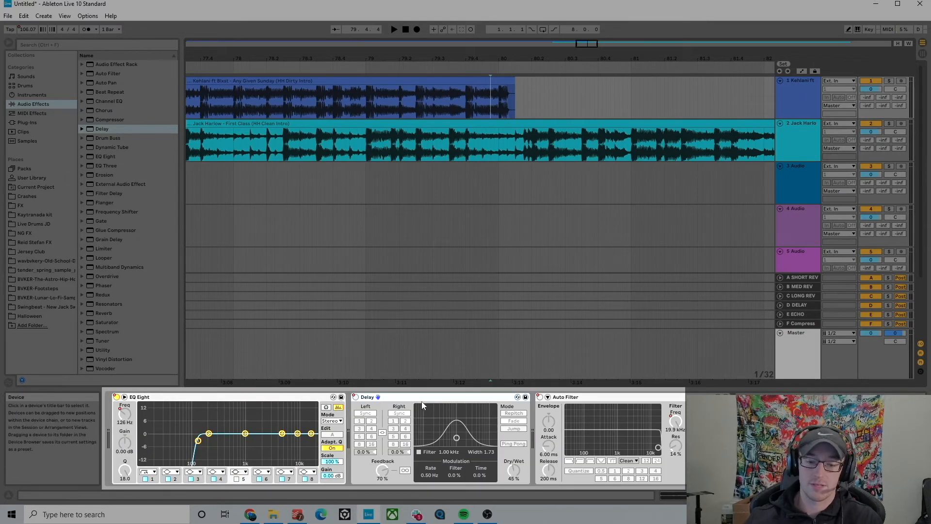
key(Delete)
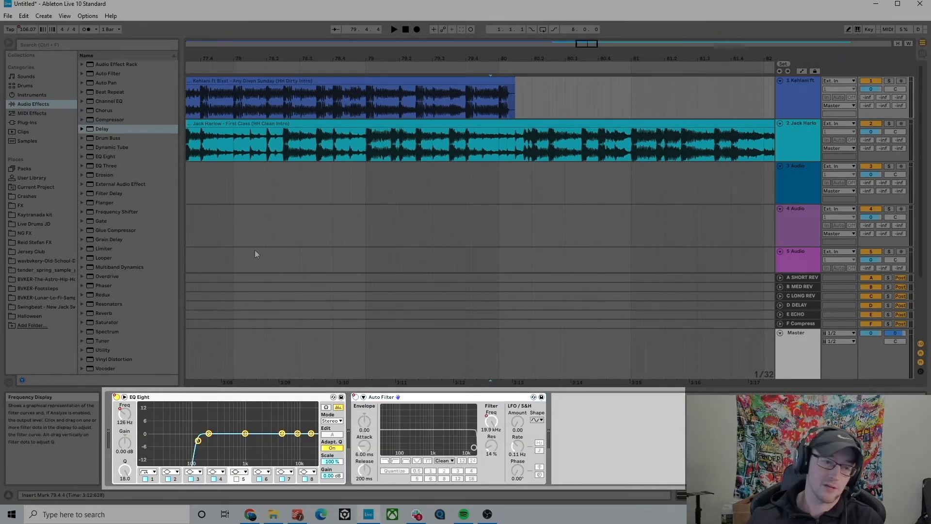
click(113, 165)
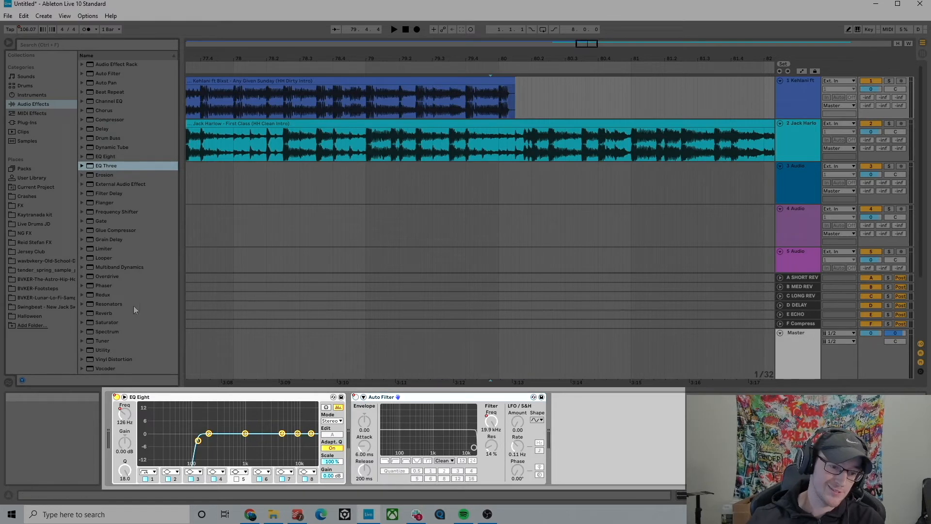
click(92, 313)
drag(92, 314, 368, 439)
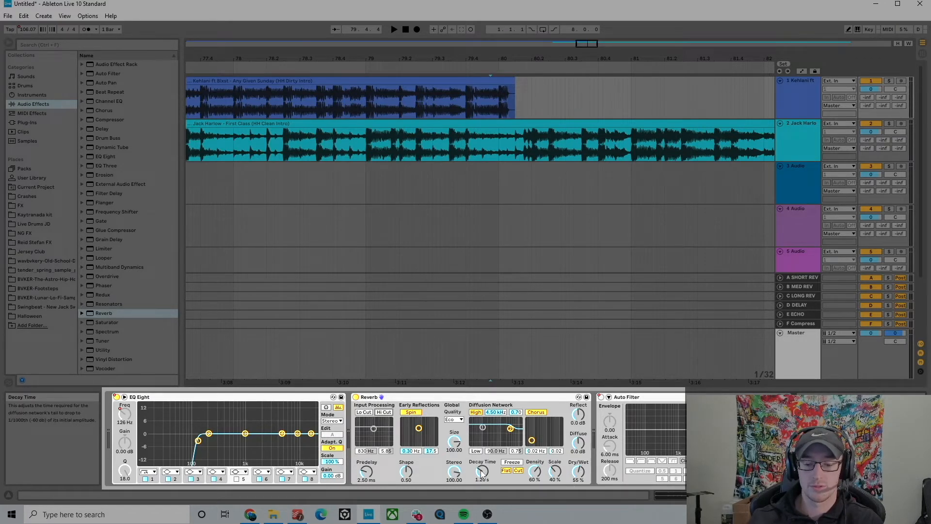
Automate the Kehlani track's Reverb to switch on at bar 80, and play the soloed ending from about bar 79
click(499, 98)
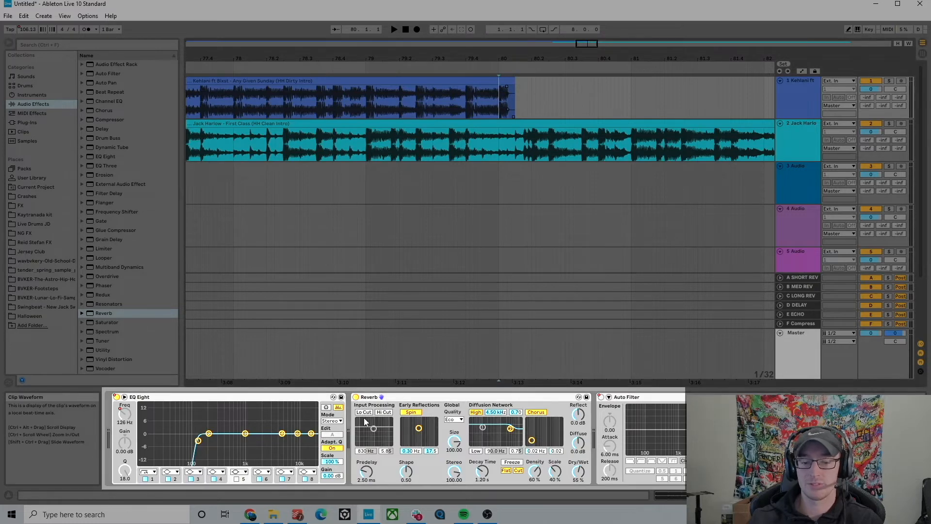
click(356, 397)
key(a)
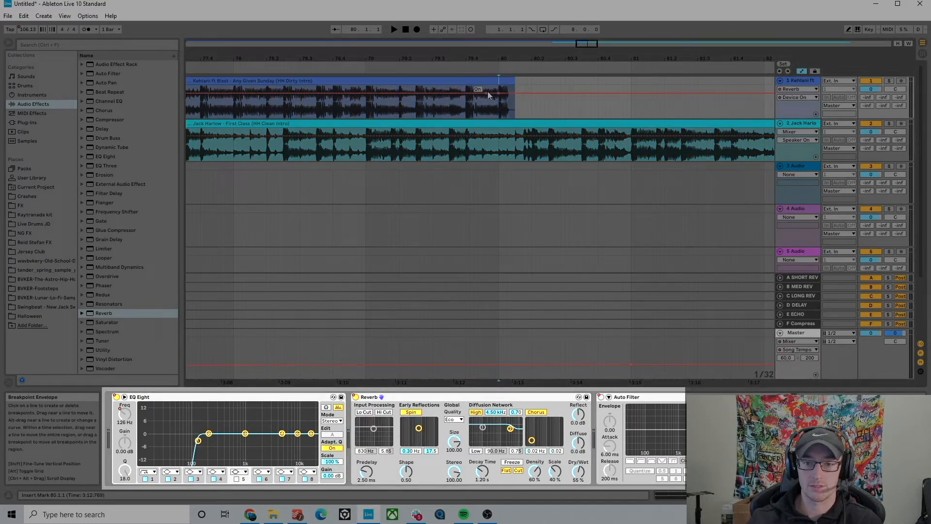
mouse_move(523, 110)
mouse_down()
mouse_move(495, 110)
mouse_move(498, 93)
mouse_up()
click(383, 99)
key(space)
click(888, 81)
key(space)
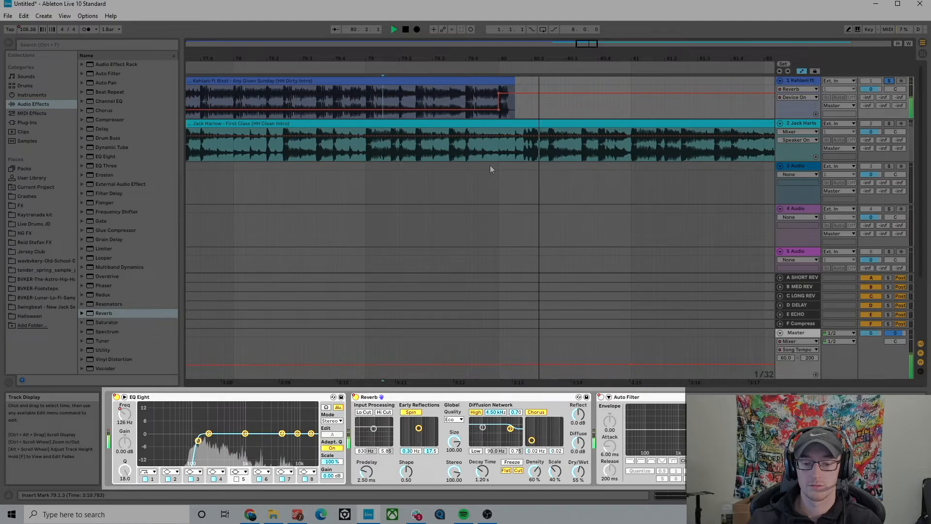
Set the Reverb's dry/wet to 63%, its decay time to 2.89 s and its quality to High
drag(578, 471, 578, 464)
key(space)
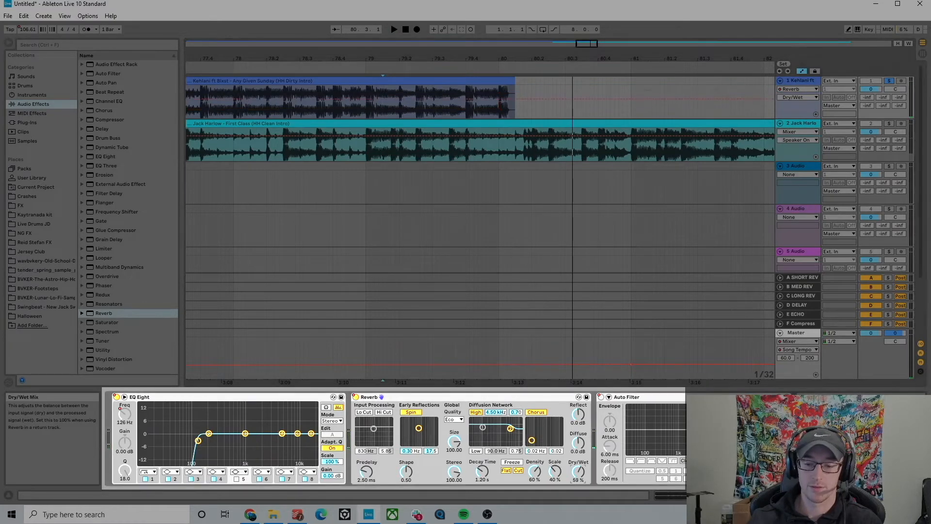
drag(482, 472, 482, 469)
drag(482, 468, 482, 460)
Play the transition with both tracks unsoloed from bar 76 through the reverb ending after bar 80
scroll(728, 104, down, 8)
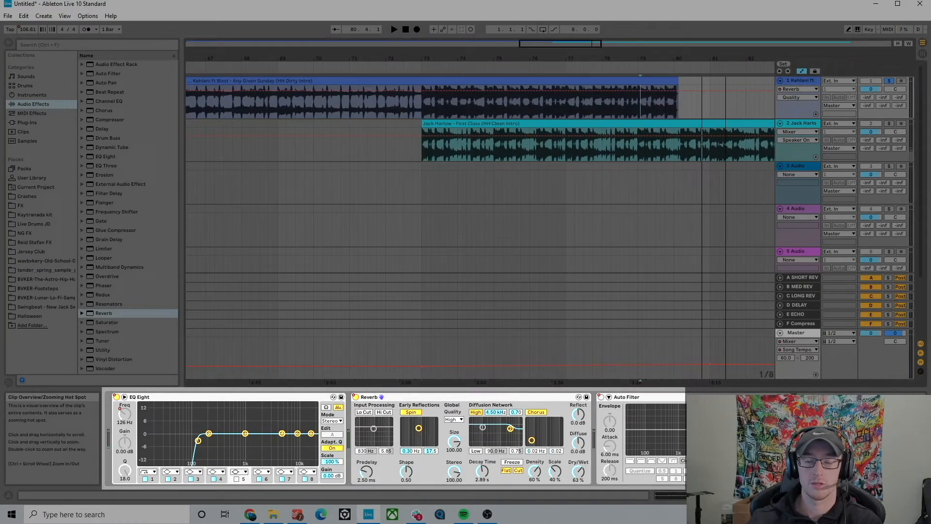
scroll(711, 105, up, 1)
click(600, 108)
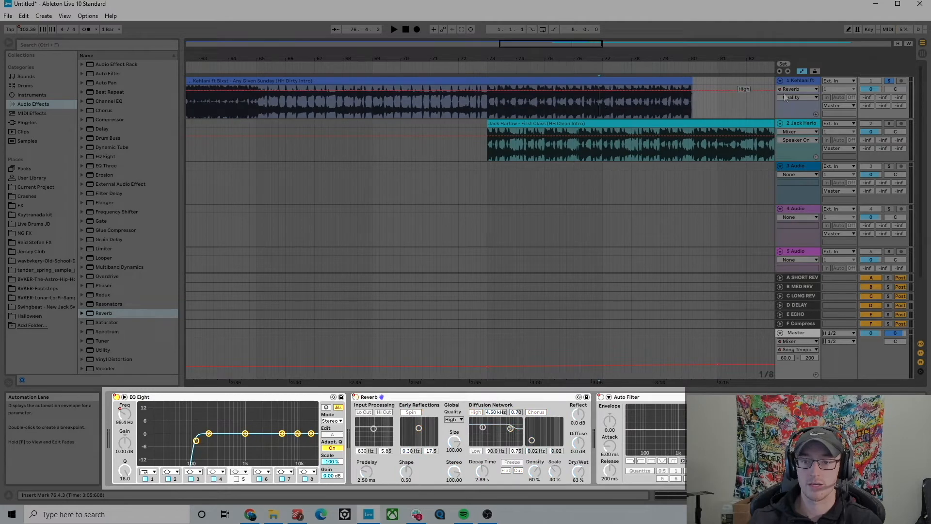
key(space)
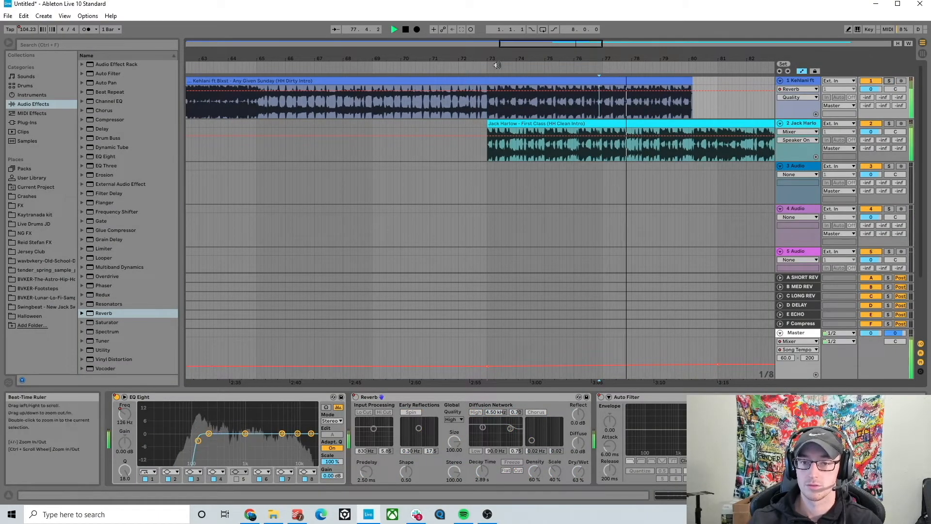
drag(548, 43, 589, 72)
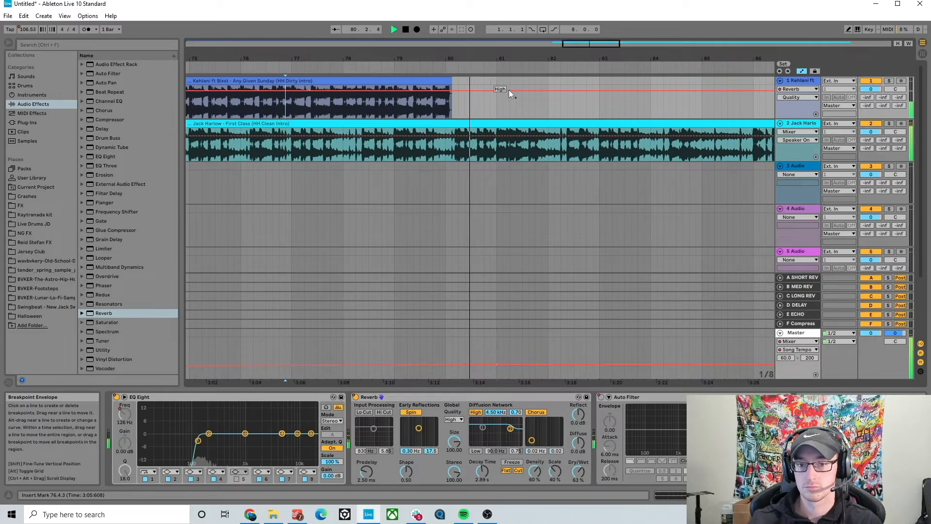
key(space)
Automate the Kehlani track's volume down to -2.0 dB at bar 80, and play the ending with both tracks
drag(586, 44, 589, 37)
right_click(871, 88)
click(849, 96)
click(294, 91)
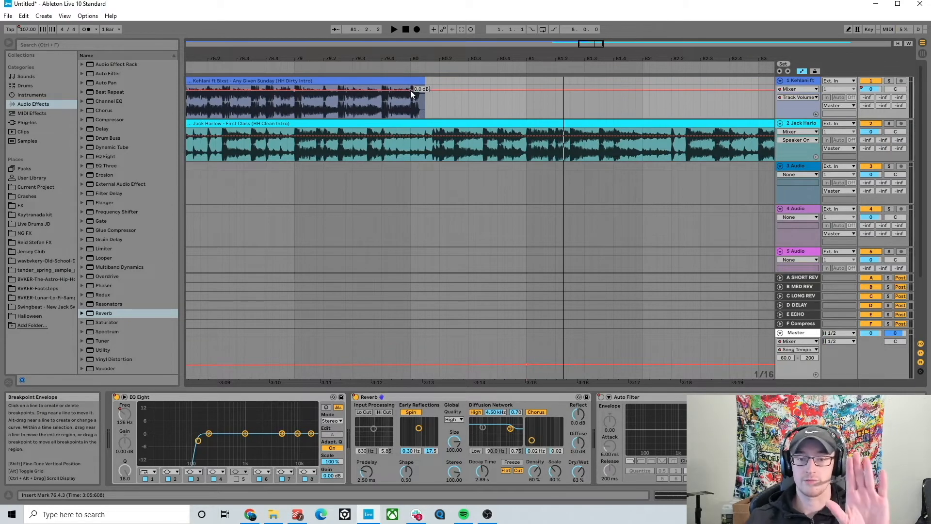
drag(410, 90, 410, 93)
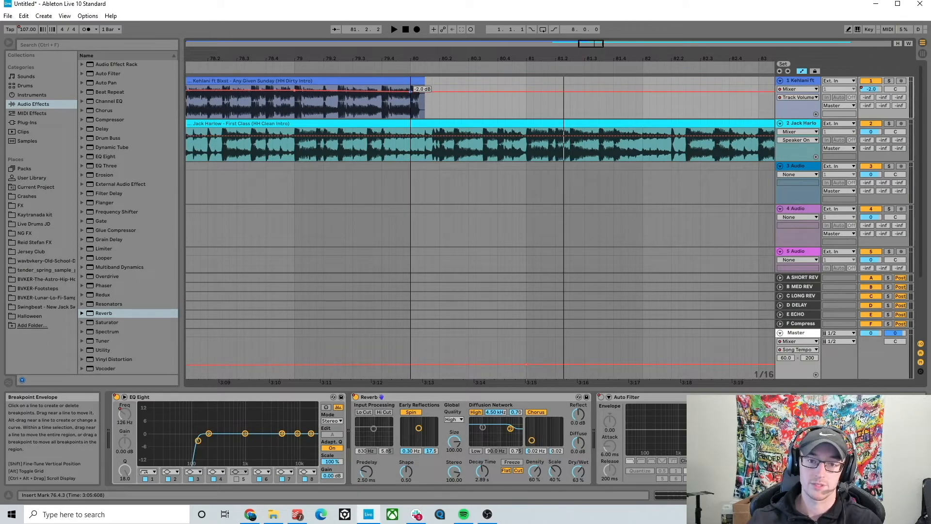
click(258, 108)
key(space)
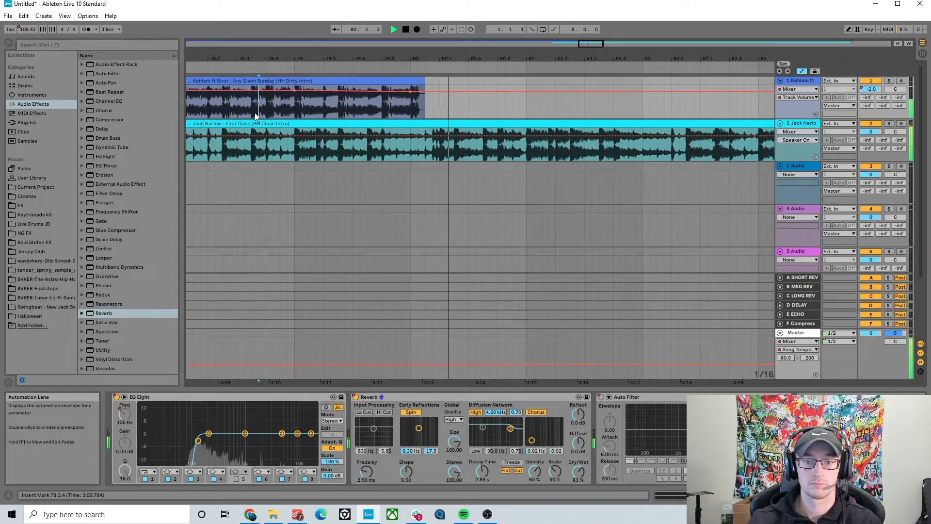
key(space)
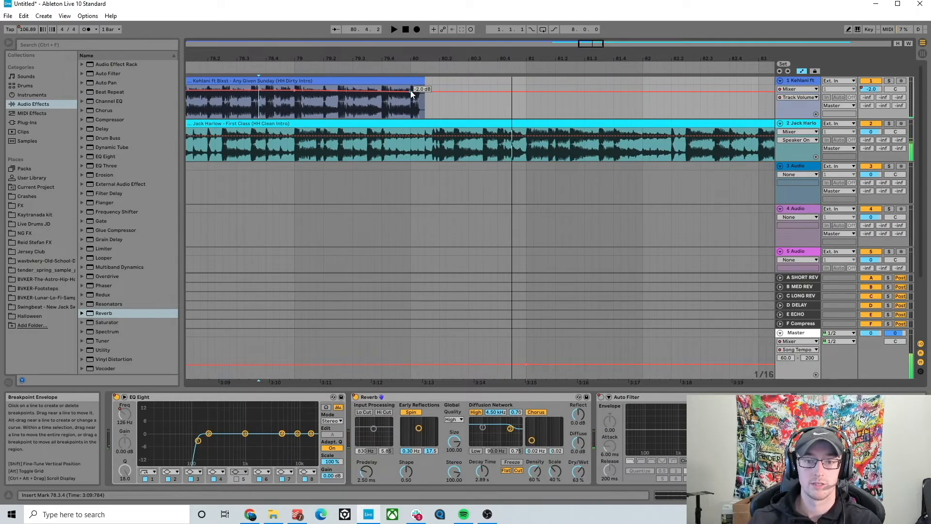
Lower the Kehlani track's volume automation at bar 80 to -2.6 dB and lengthen the Reverb's decay time
drag(411, 90, 410, 92)
click(212, 100)
drag(482, 471, 482, 461)
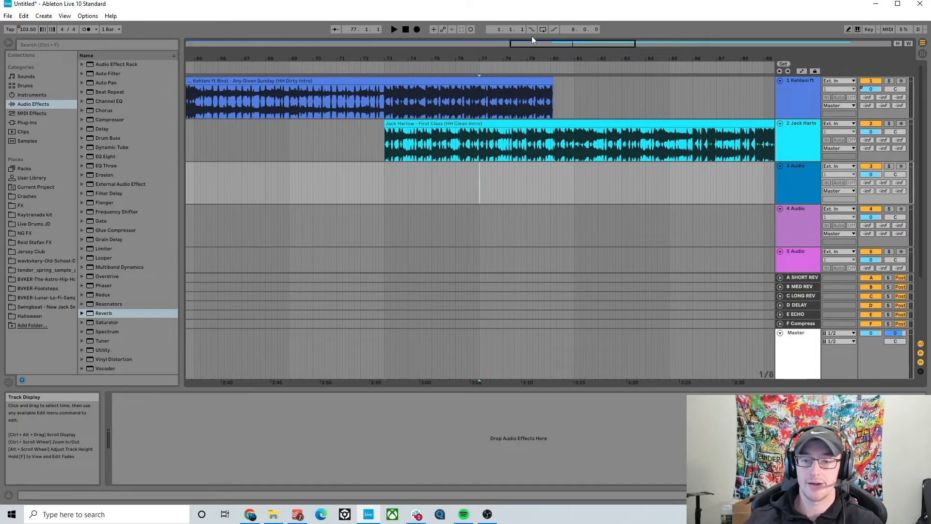
View the whole arrangement of both songs, look at the Session View mixer, and return to the Arrangement View
drag(534, 44, 533, 5)
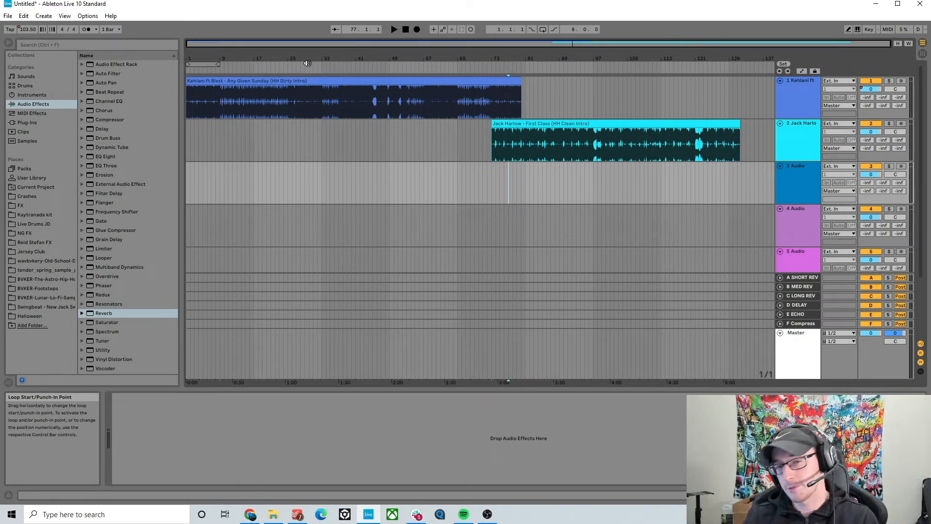
click(920, 55)
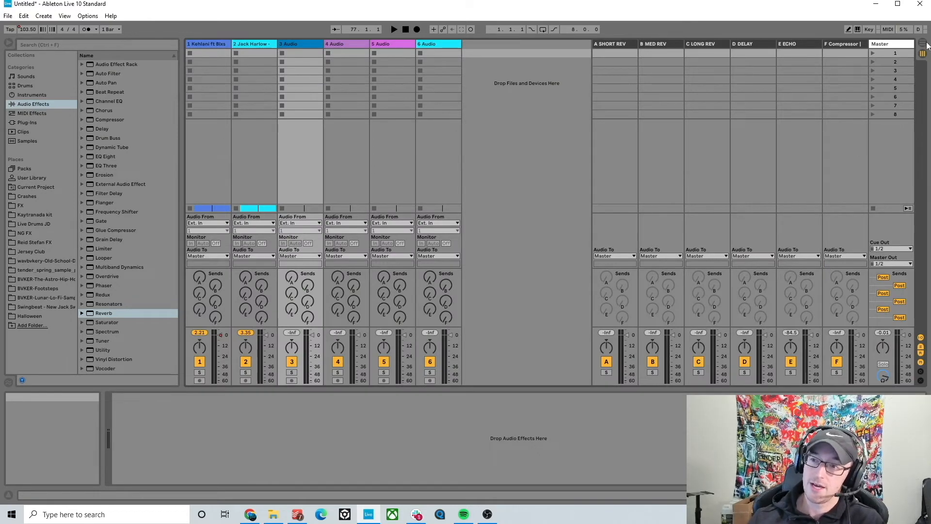
click(923, 45)
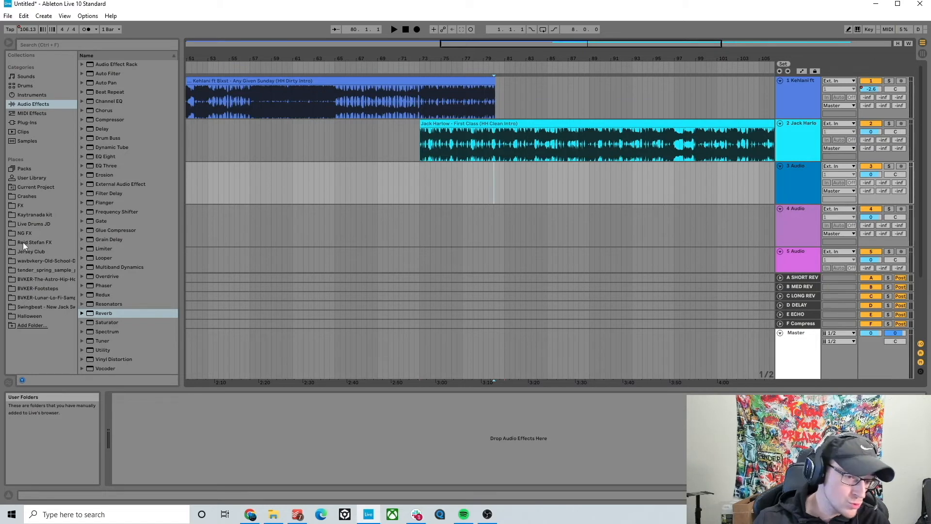
Search the FX folder for "up" and add the 16 Bar Up & Down sample to the third audio track beneath the transition
click(21, 205)
click(89, 44)
text(up)
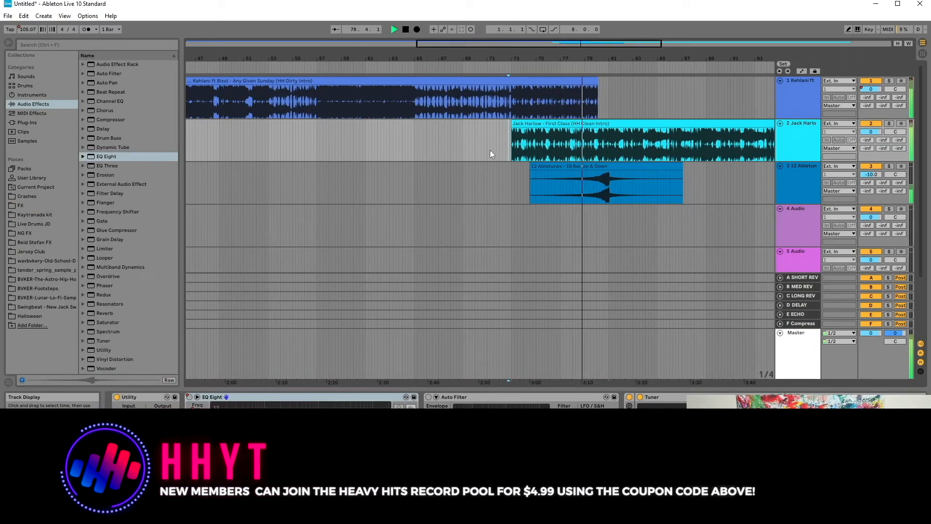
click(525, 145)
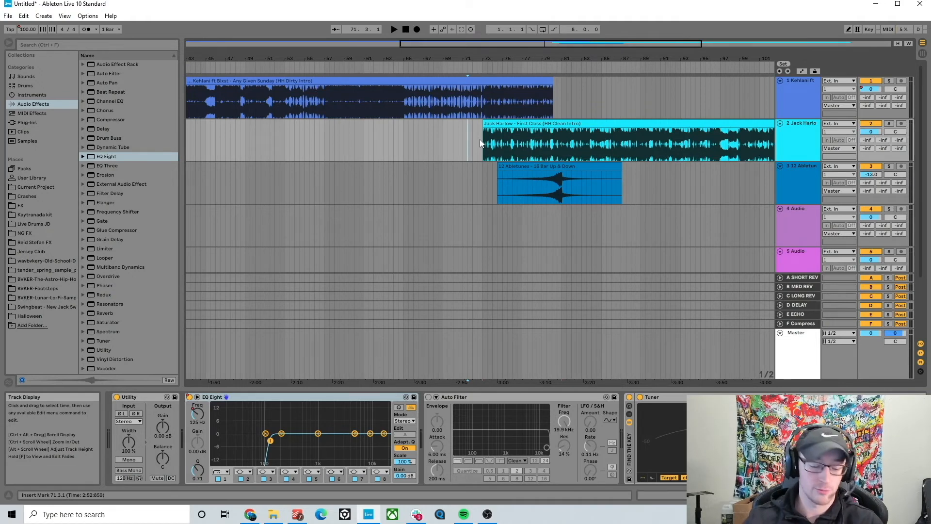
Try a separate automation lane for the Kehlani track's Reverb decay time, and look at the automation options for the EQ Eight frequency
key(a)
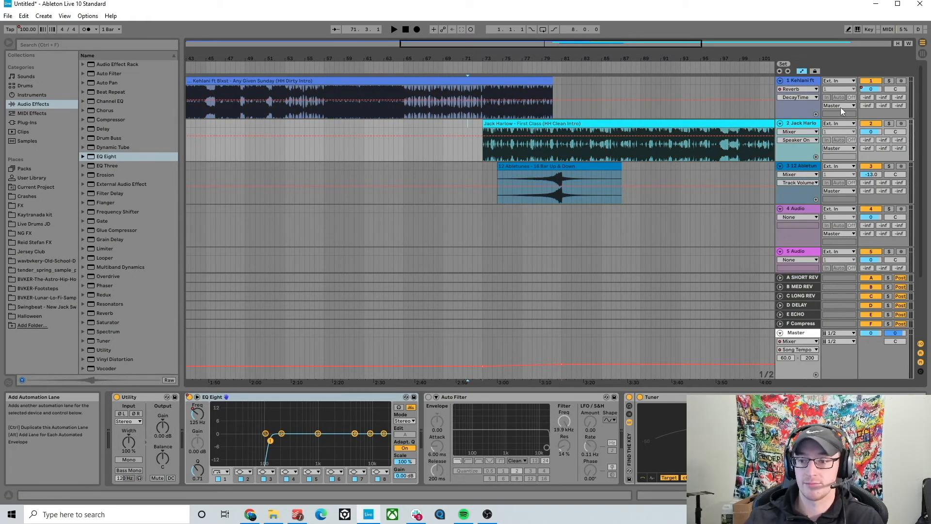
click(815, 114)
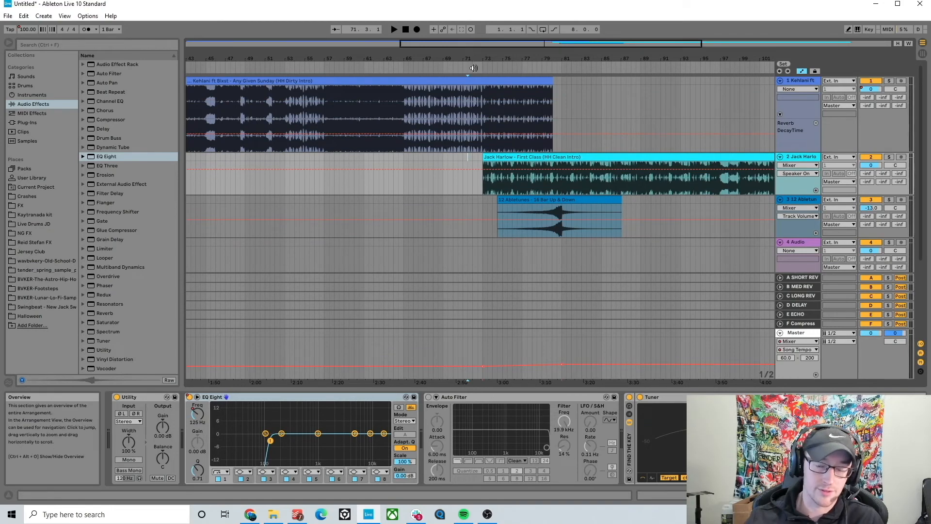
click(816, 123)
mouse_move(342, 42)
mouse_down()
mouse_move(341, 53)
mouse_move(341, 43)
mouse_up()
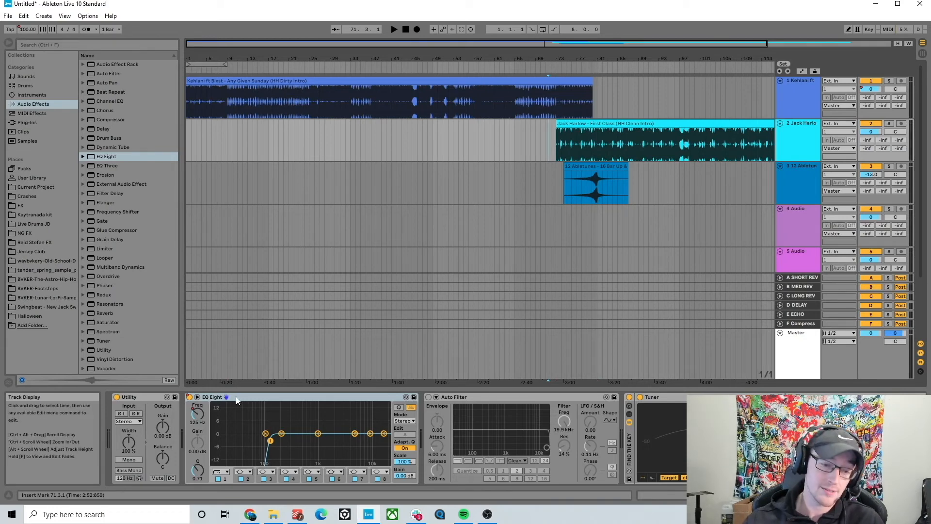
right_click(197, 411)
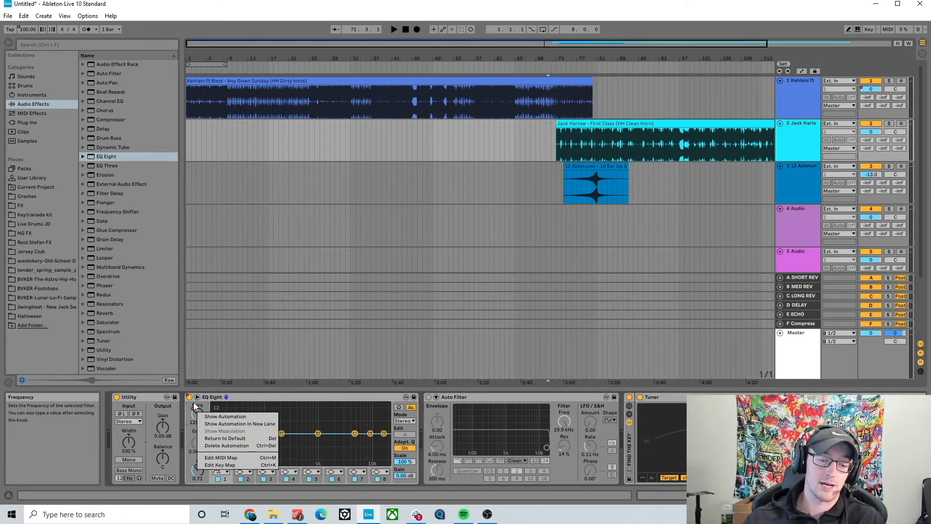
click(286, 268)
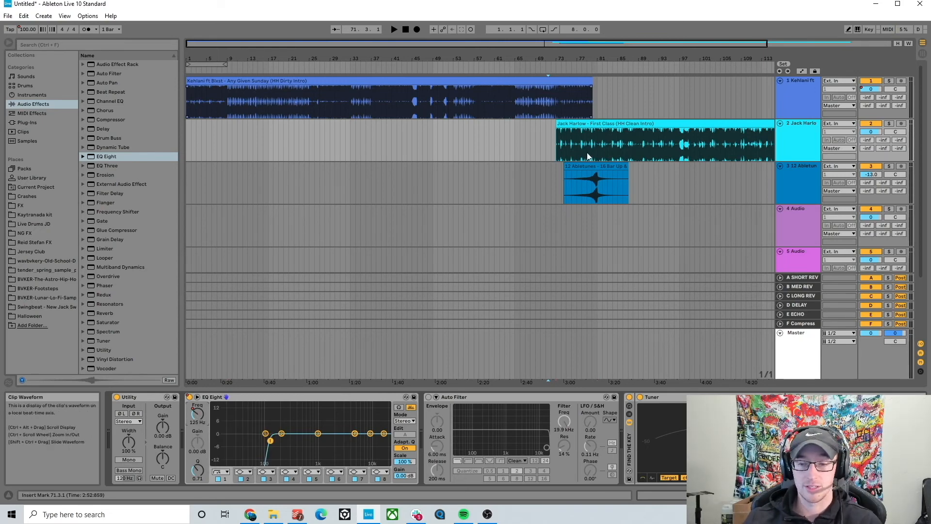
Raise the gain of the Limiter on the Master track to 2.50 dB
click(808, 361)
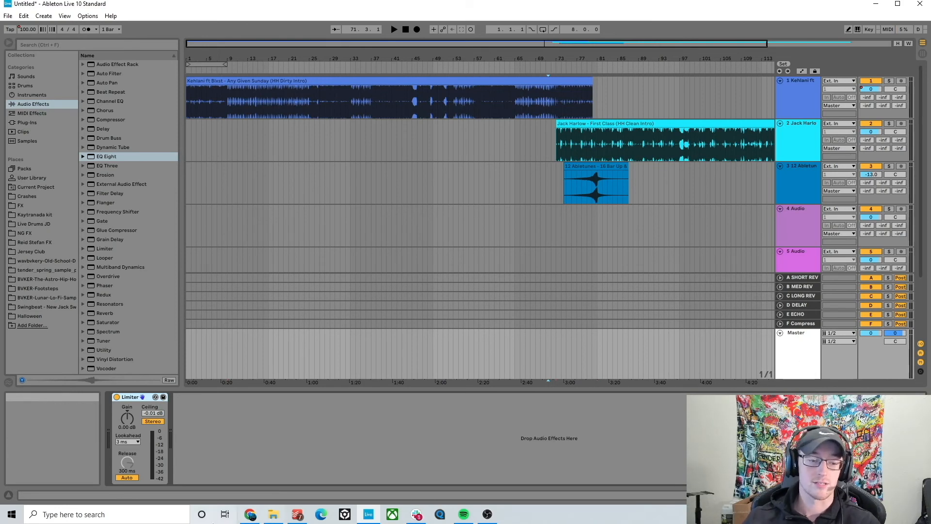
click(126, 418)
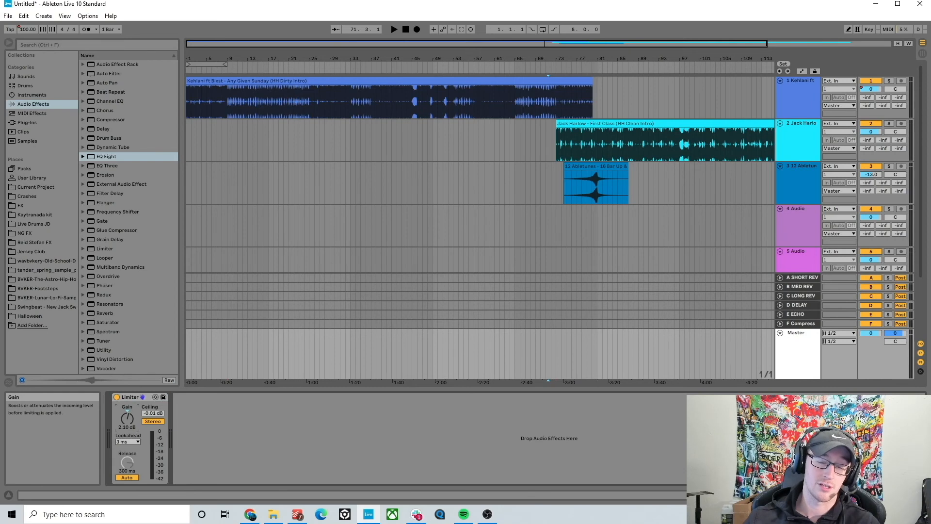
drag(126, 418, 126, 416)
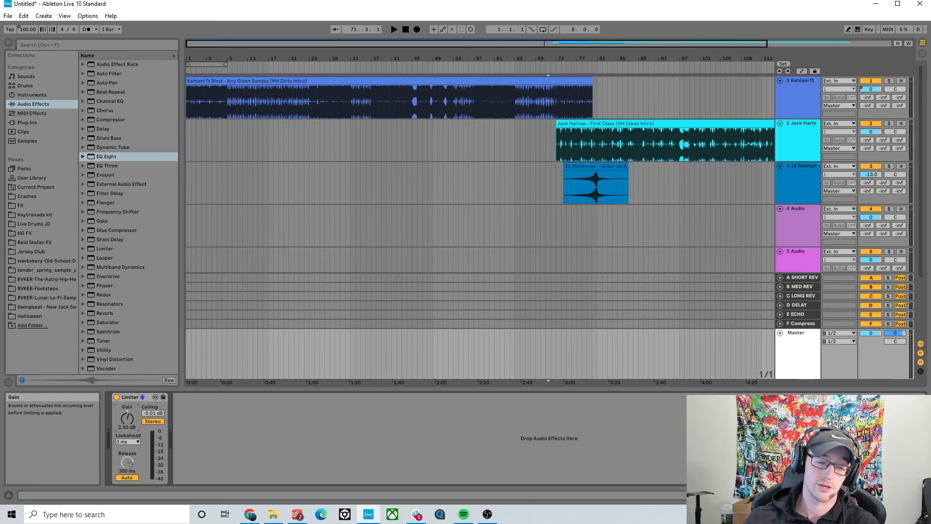